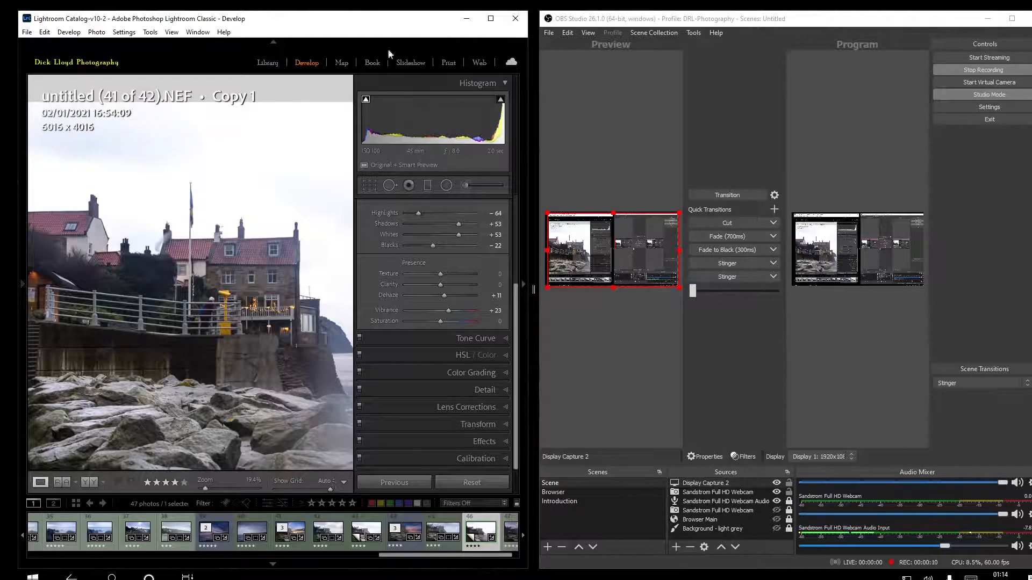
# - Minimise the OBS Studio window and maximise the Lightroom Classic window
pyautogui.moveTo(403, 30); pyautogui.dragTo(606, 32)
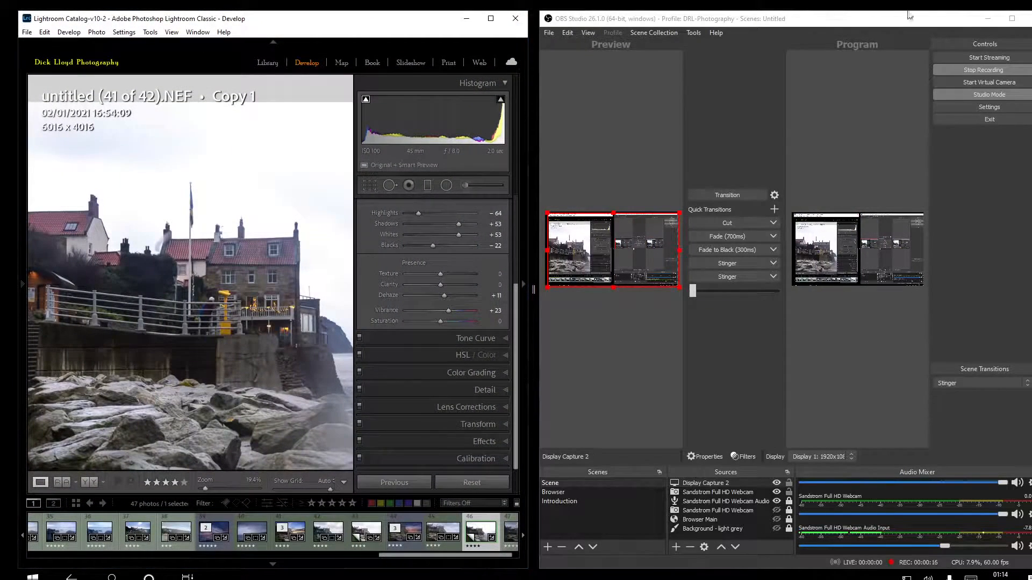
pyautogui.click(988, 18)
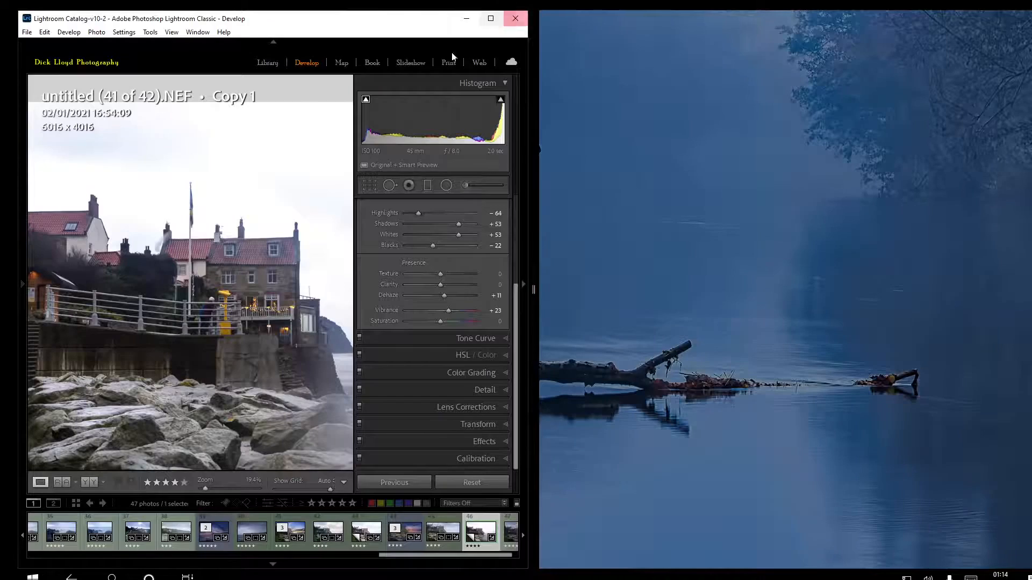
pyautogui.click(491, 18)
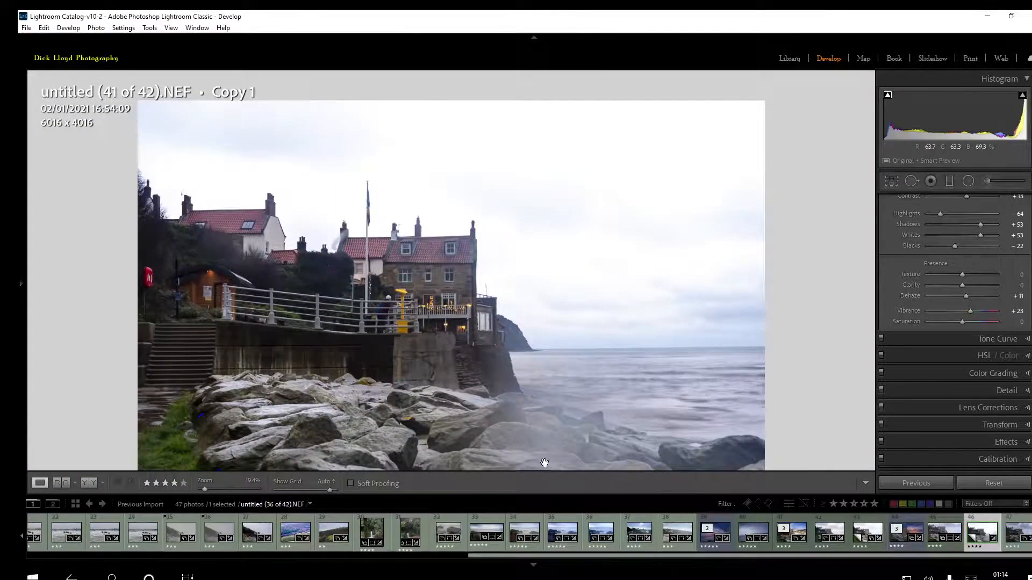
# - Send the selected harbour photo from Lightroom to Adobe Photoshop 2021 for editing
pyautogui.click(96, 28)
pyautogui.moveTo(138, 87)
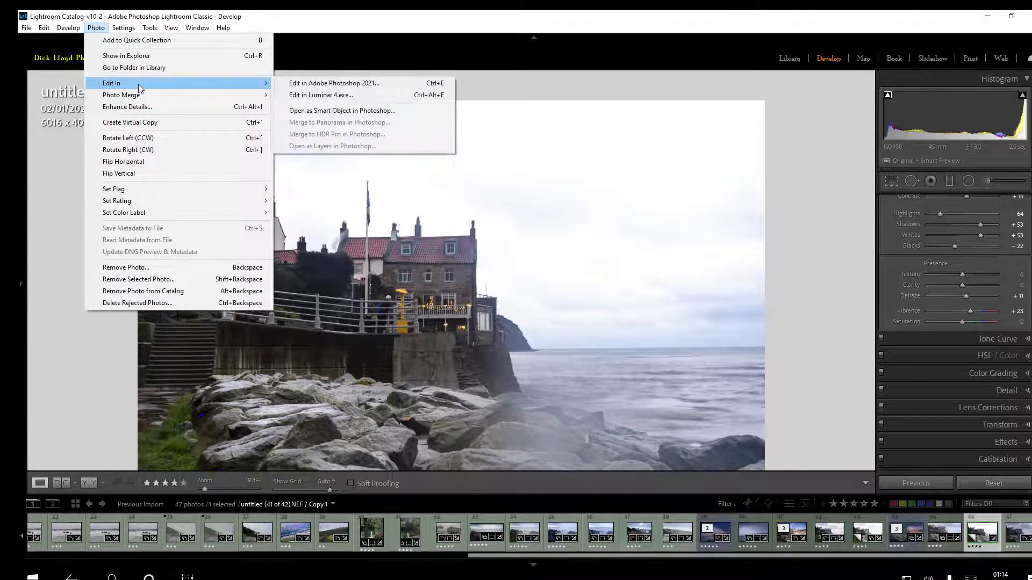
pyautogui.click(304, 84)
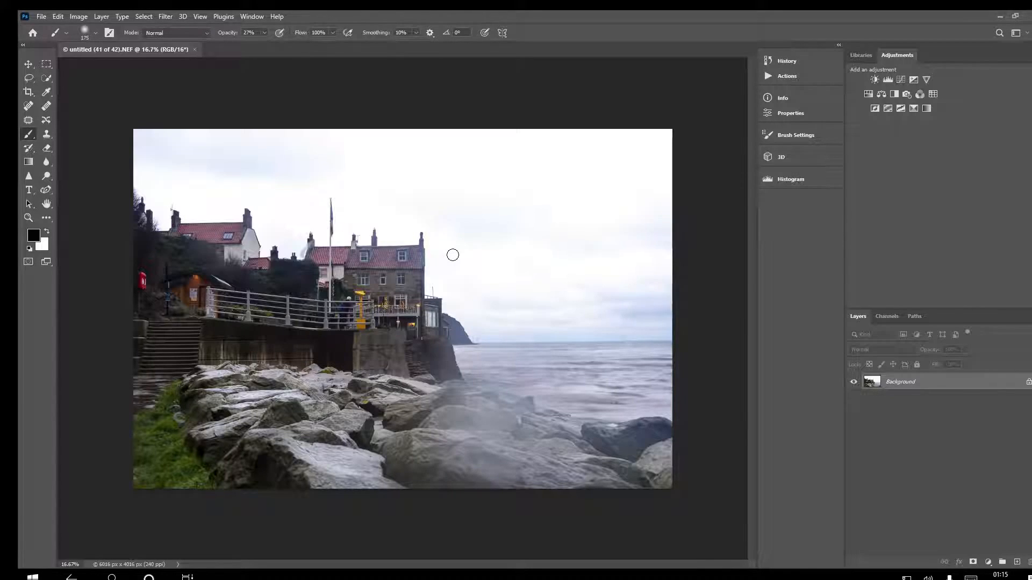
# - Place the sky image named Background from the Skies - Sunrise library onto the harbour photo
pyautogui.click(861, 54)
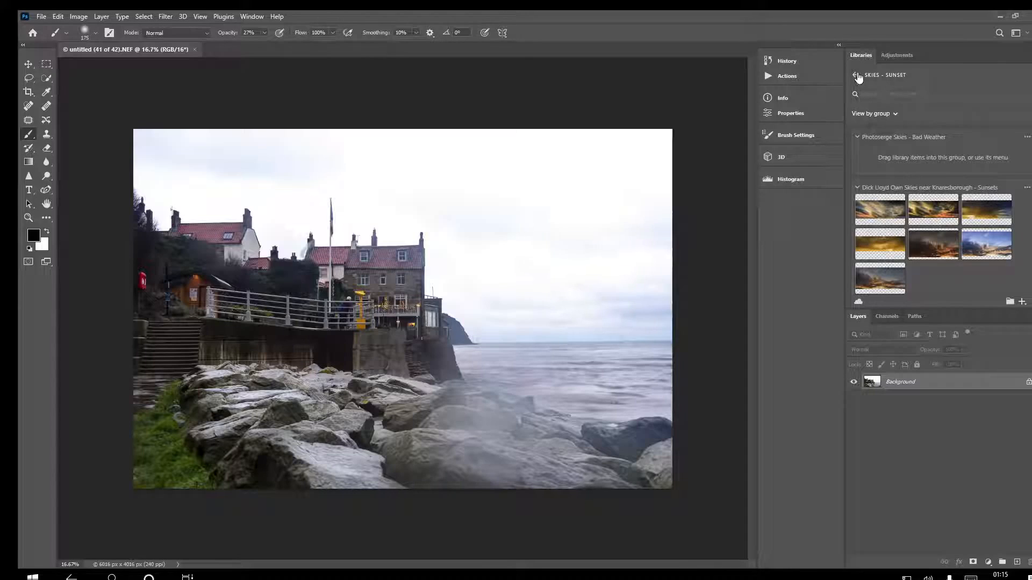
pyautogui.click(856, 76)
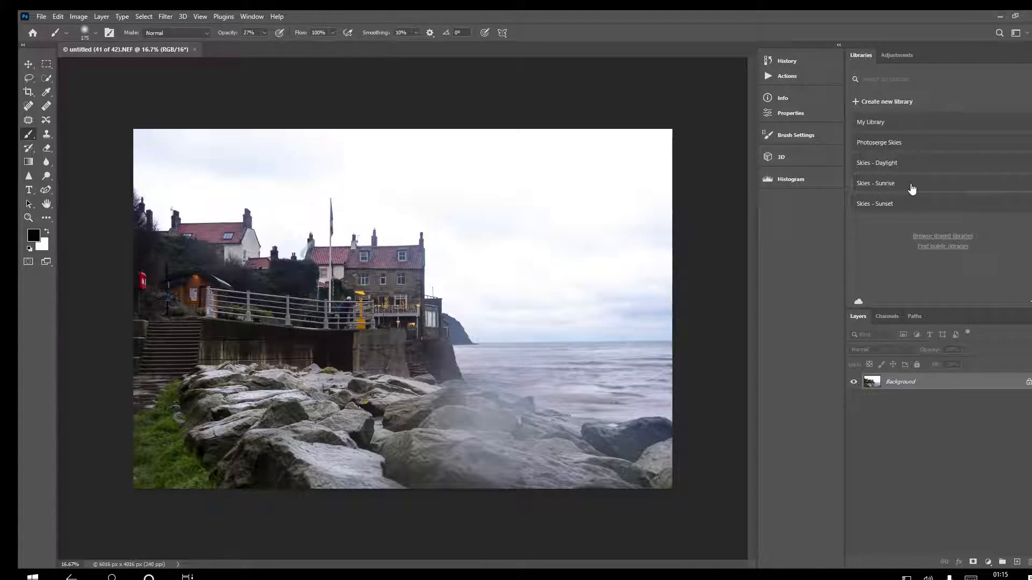
pyautogui.click(912, 188)
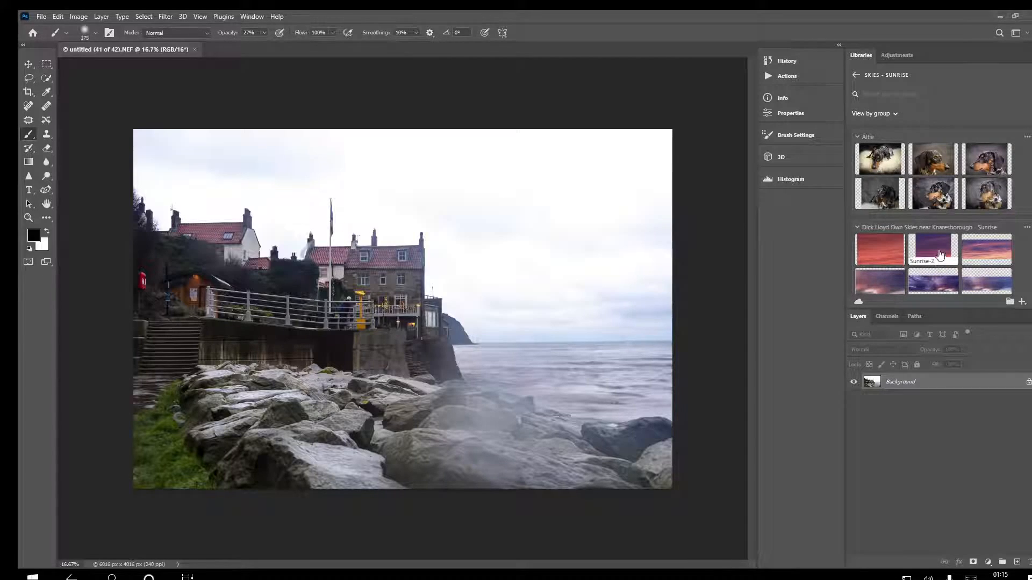
pyautogui.scroll(-5, 939, 254)
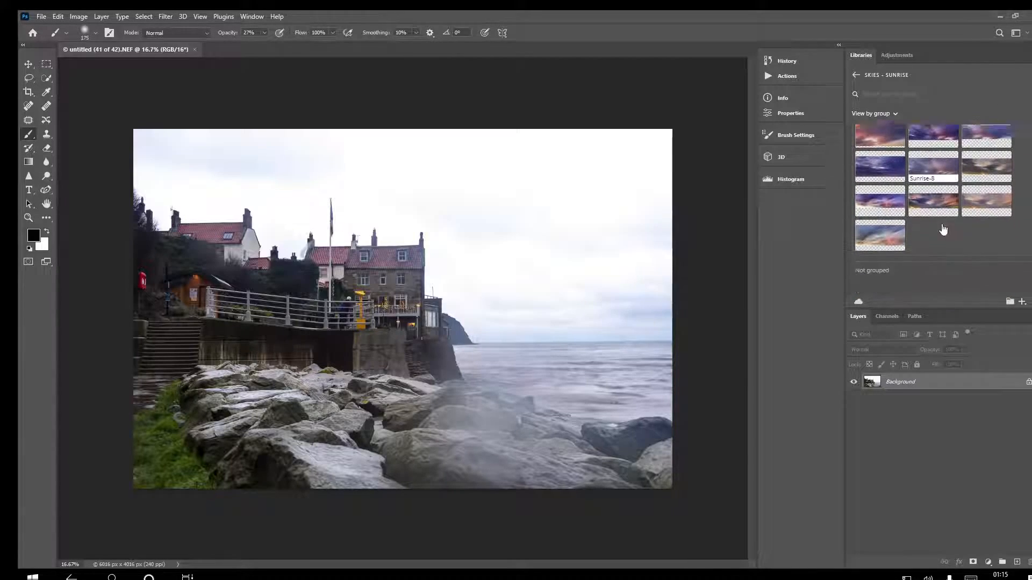
pyautogui.scroll(5, 944, 228)
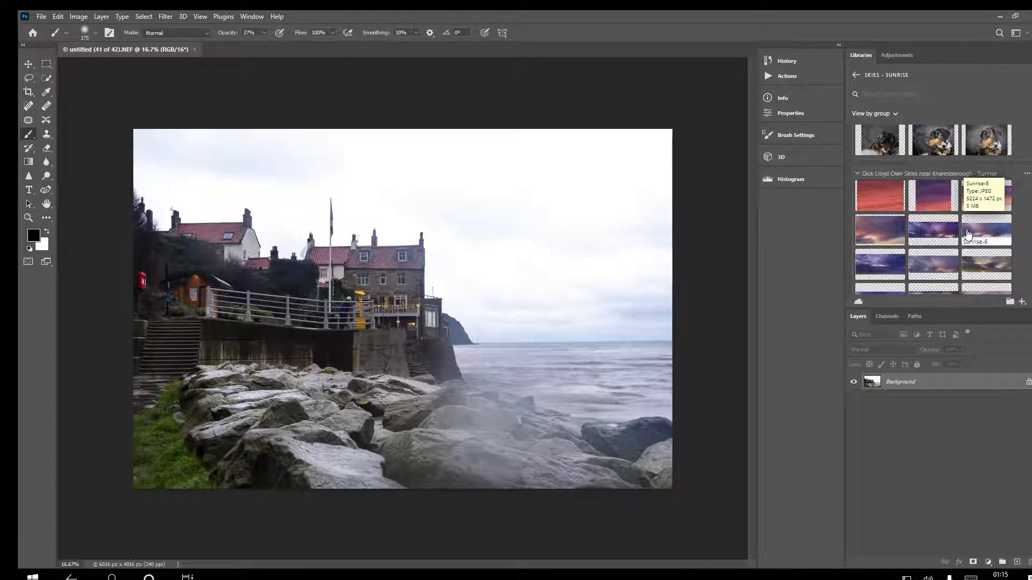
pyautogui.scroll(-2, 914, 253)
pyautogui.moveTo(888, 248); pyautogui.dragTo(383, 275)
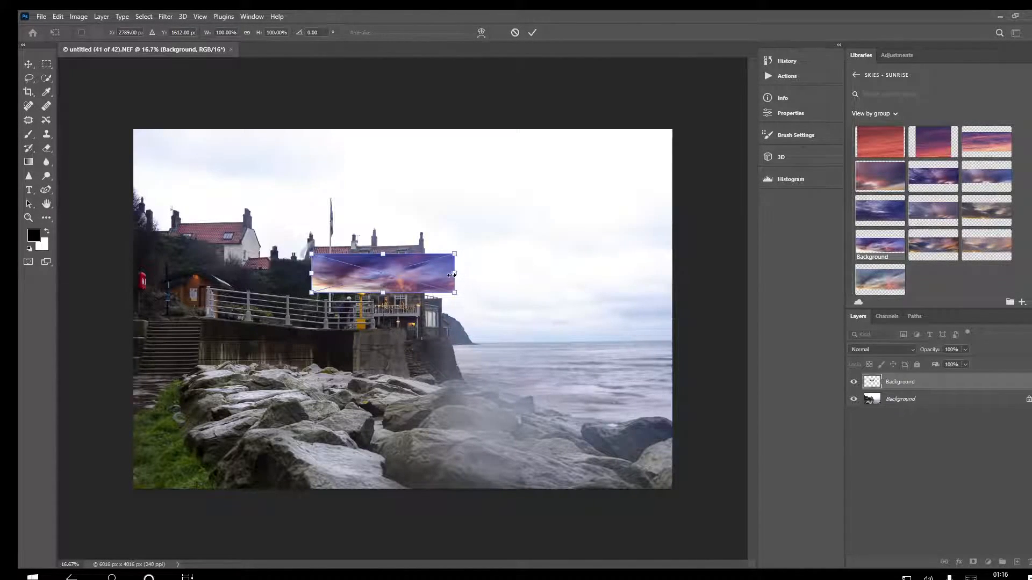
# - Stretch the placed sky across the full photo width and from the upper edge down to the sea horizon, then apply the transform
pyautogui.moveTo(451, 275); pyautogui.dragTo(672, 292)
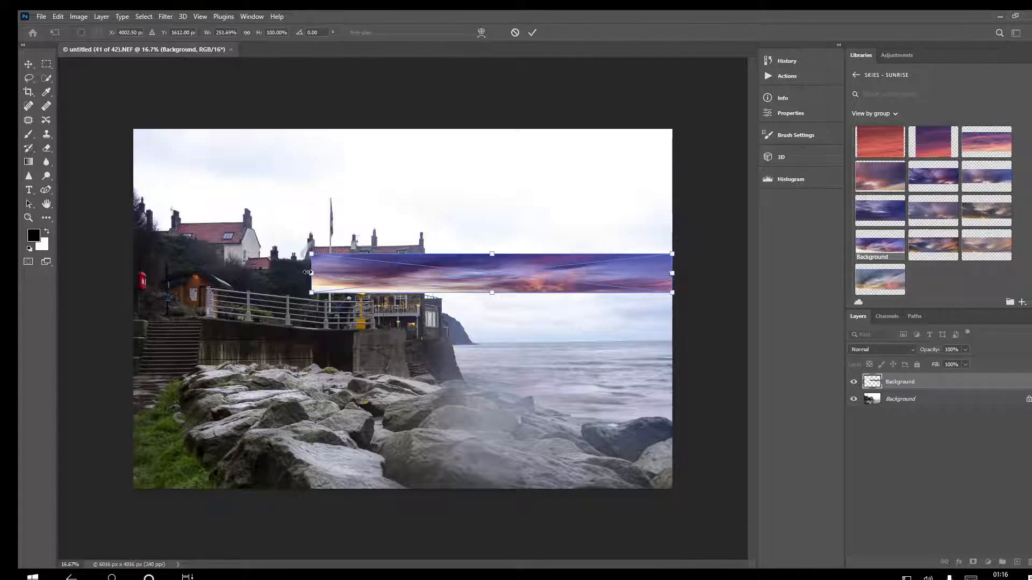
pyautogui.moveTo(307, 272); pyautogui.dragTo(134, 290)
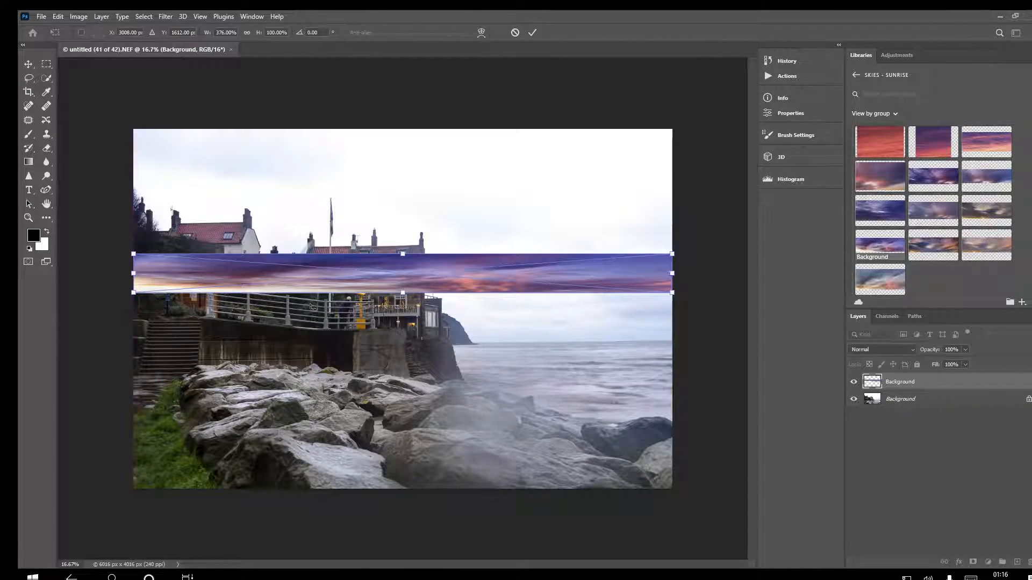
pyautogui.moveTo(403, 293); pyautogui.dragTo(401, 344)
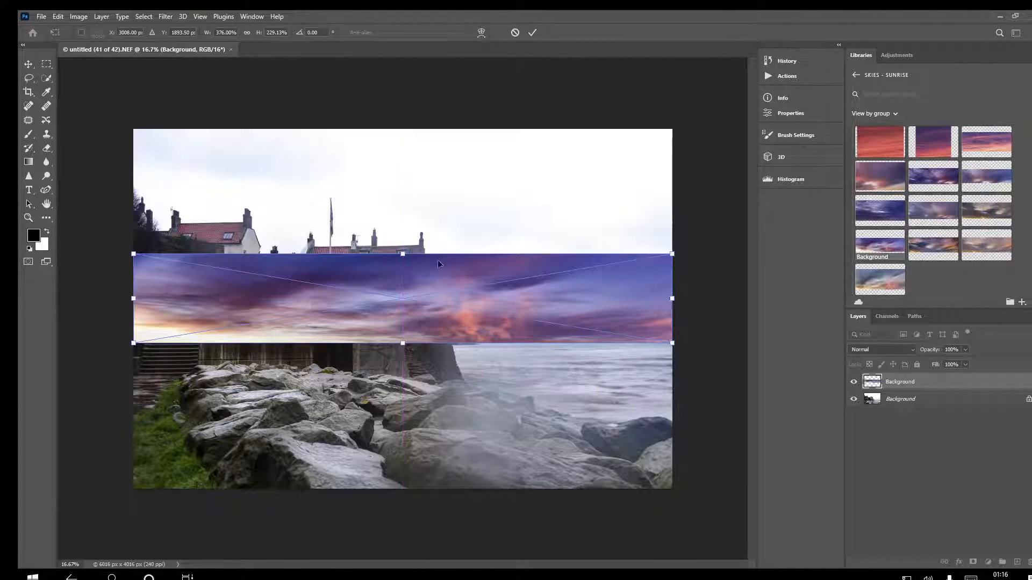
pyautogui.moveTo(402, 253); pyautogui.dragTo(404, 131)
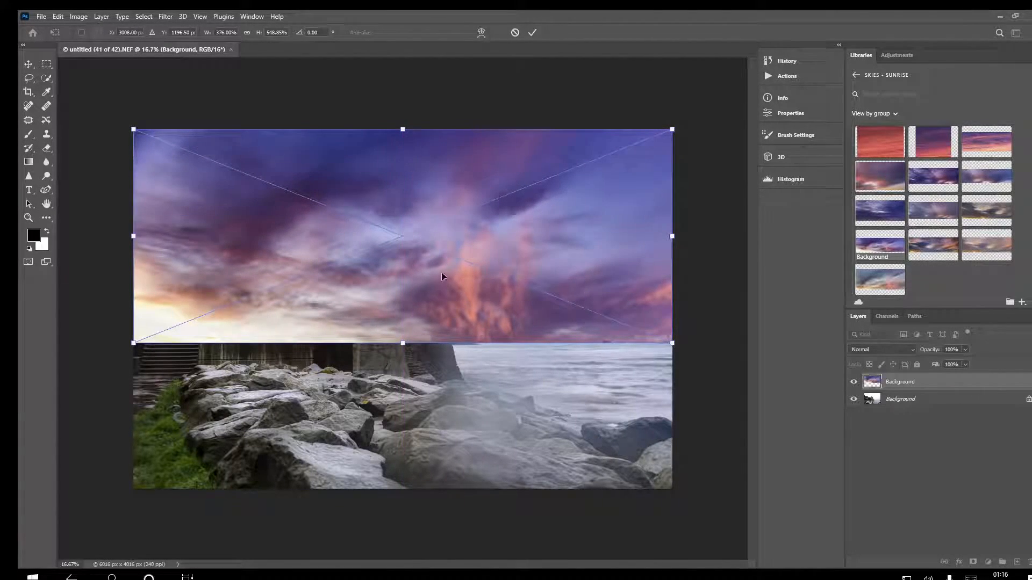
pyautogui.press('Return')
pyautogui.press('b')
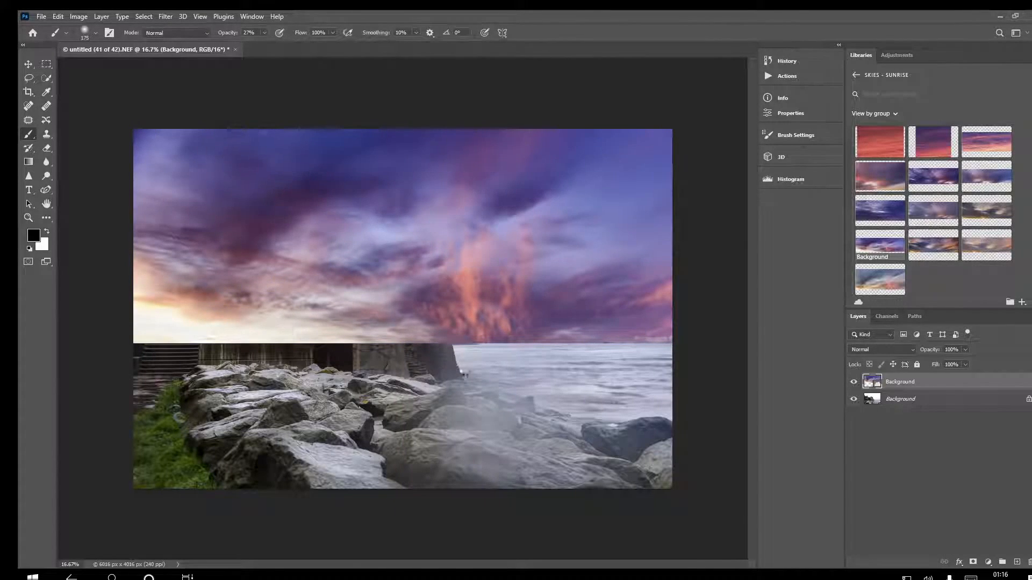
# - Set the sky layer's blend mode to Multiply and duplicate the layer
pyautogui.click(912, 350)
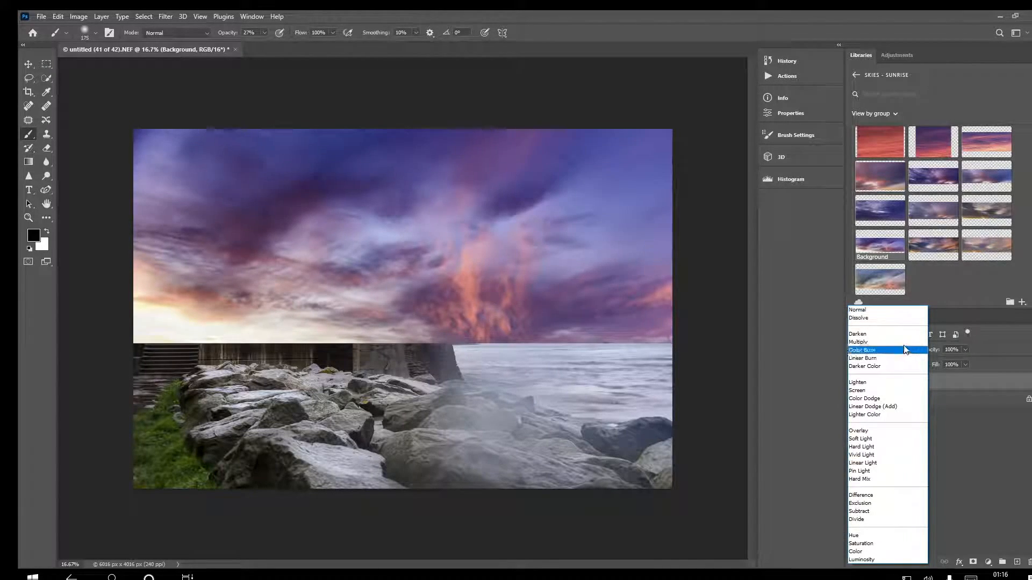
pyautogui.click(898, 342)
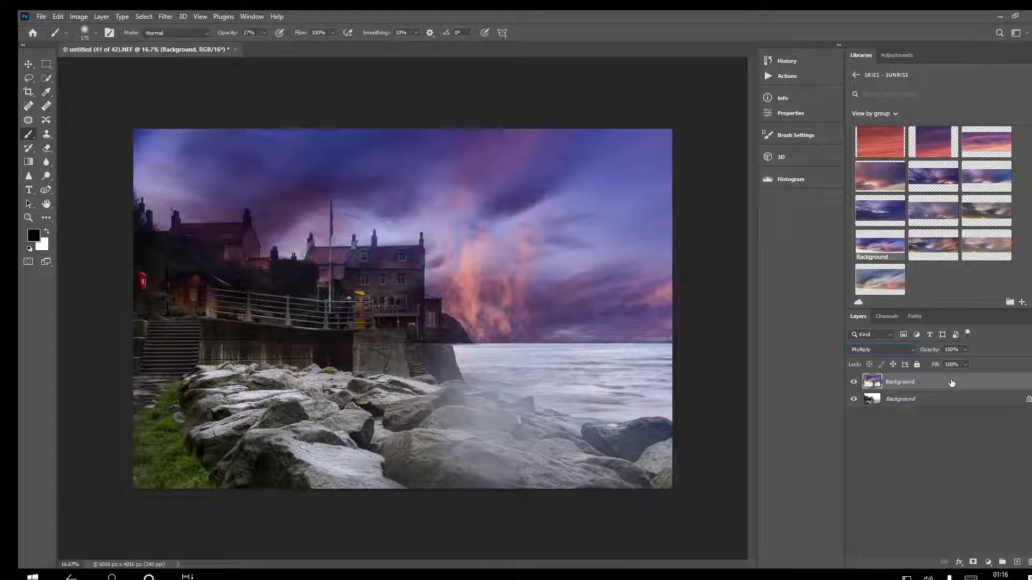
pyautogui.hotkey('ctrl', 'j')
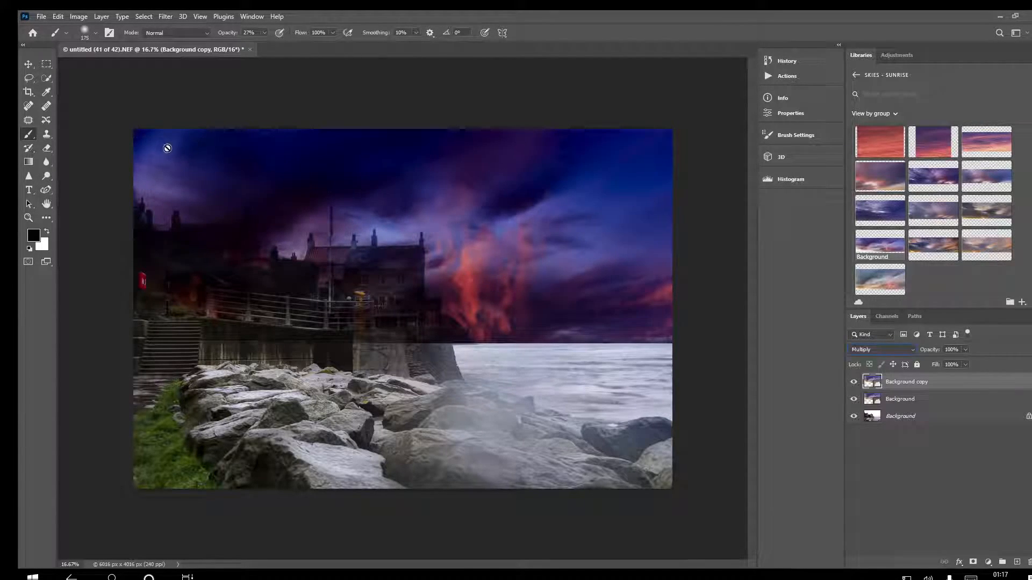
# - Flip the duplicated sky layer vertically and move it below the horizon so it mirrors the sky over the sea and rocks
pyautogui.click(58, 17)
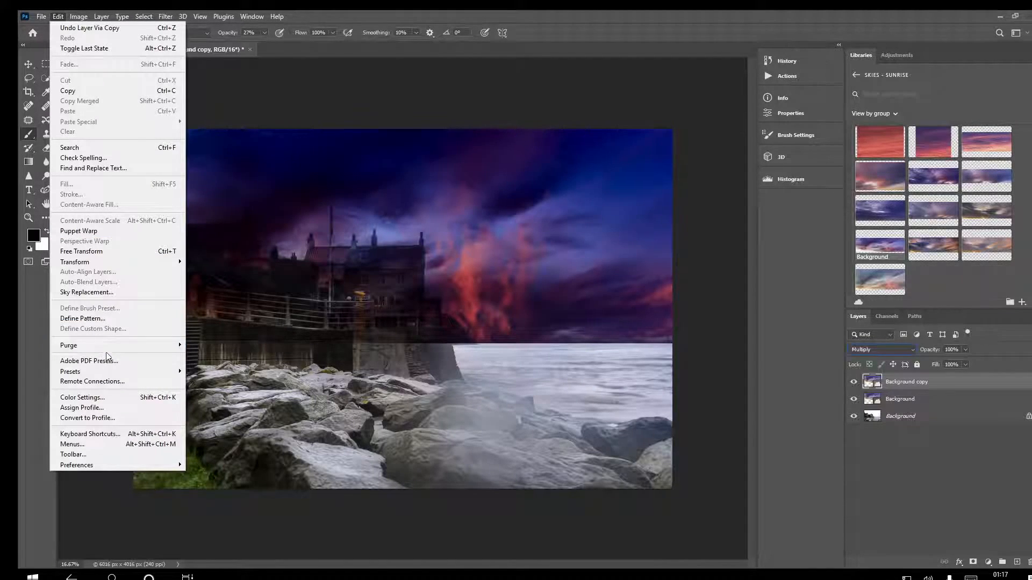
pyautogui.moveTo(117, 258)
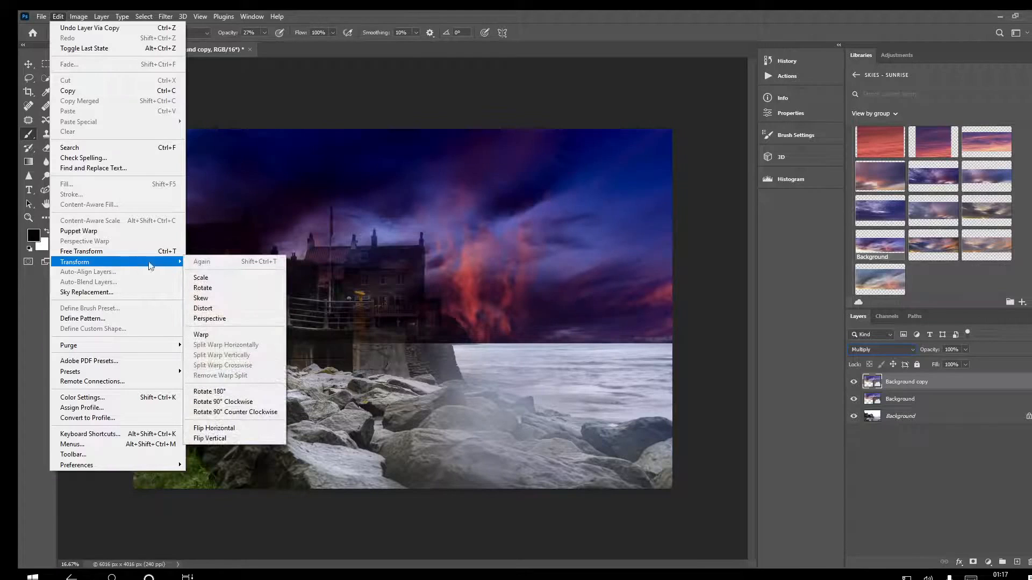
pyautogui.click(216, 438)
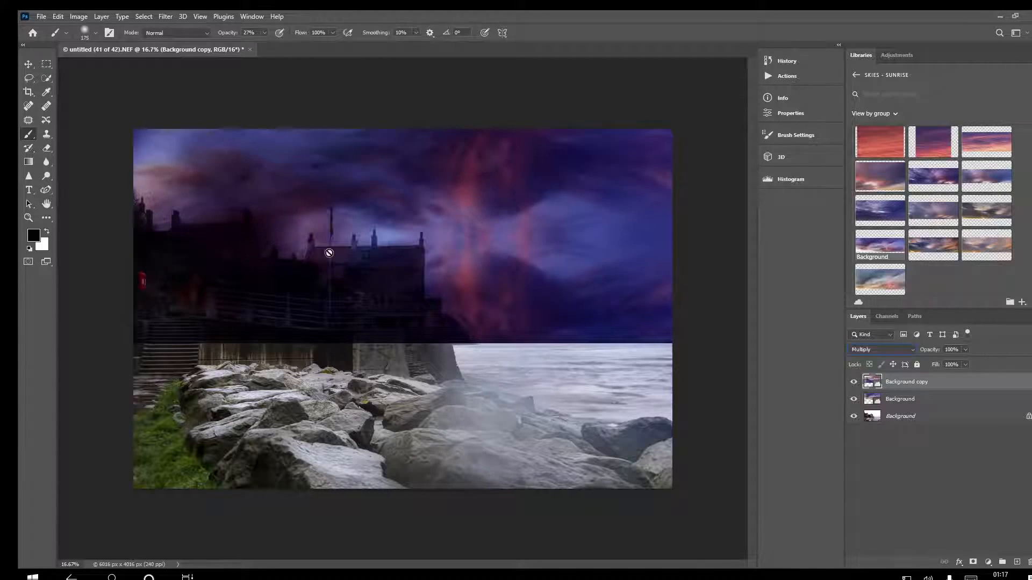
pyautogui.click(29, 66)
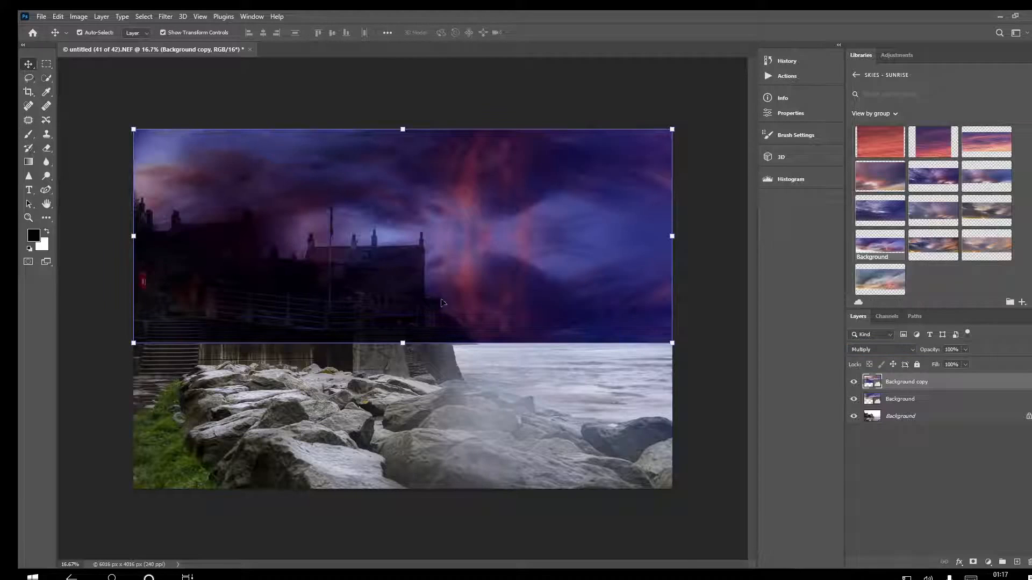
pyautogui.moveTo(400, 221); pyautogui.dragTo(420, 433)
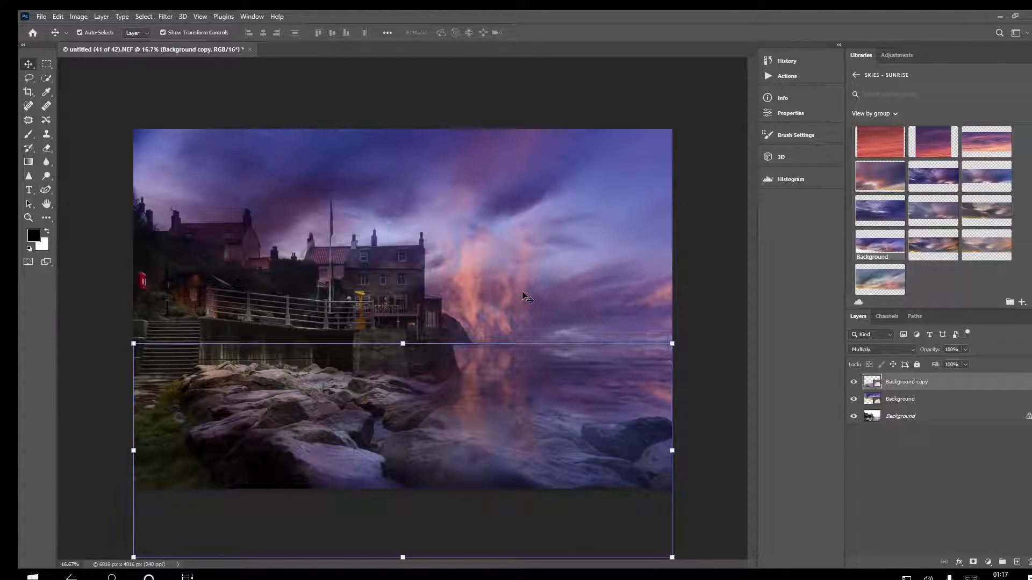
# - Merge the sky layer and its flipped duplicate into one layer
pyautogui.keyDown('shift'); pyautogui.click(940, 401); pyautogui.keyUp('shift')
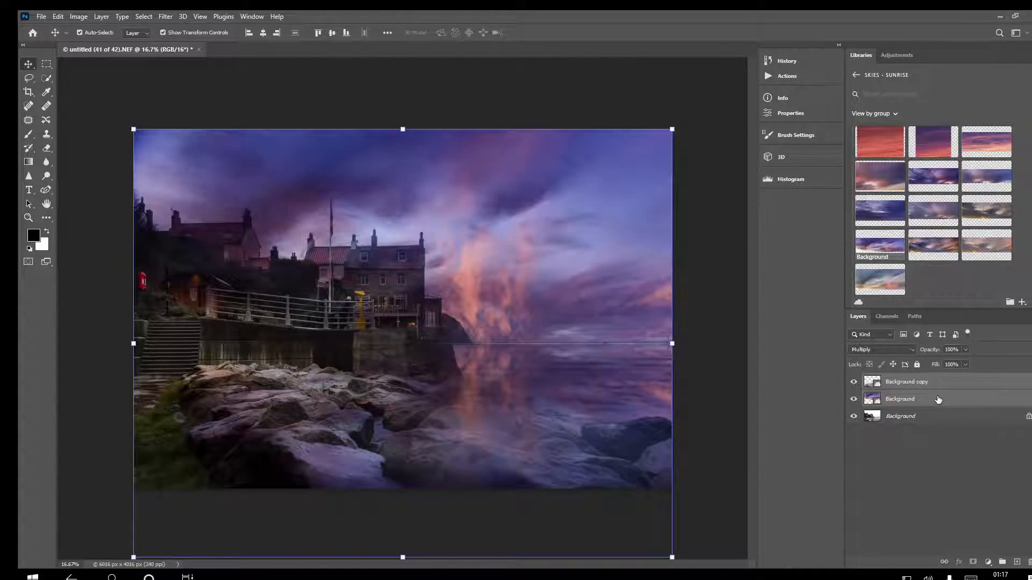
pyautogui.rightClick(938, 399)
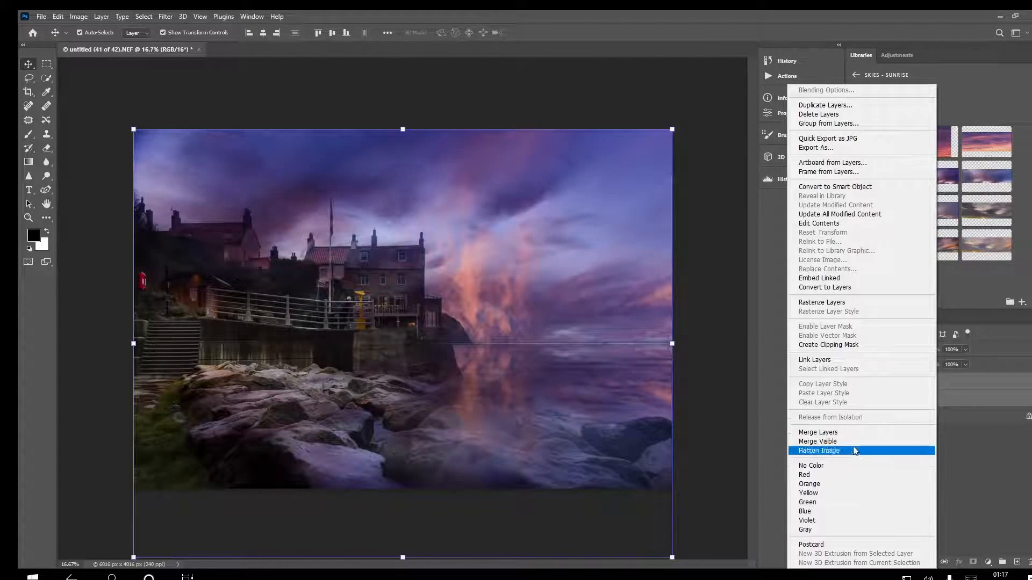
pyautogui.click(861, 434)
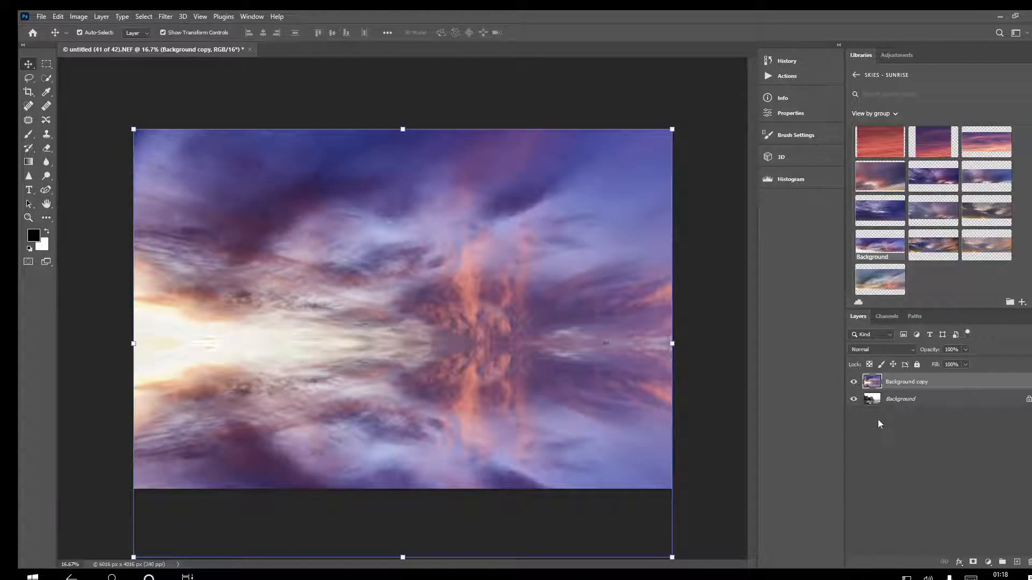
# - Flip the merged sky layer horizontally and hide it to expose the original photo
pyautogui.click(58, 17)
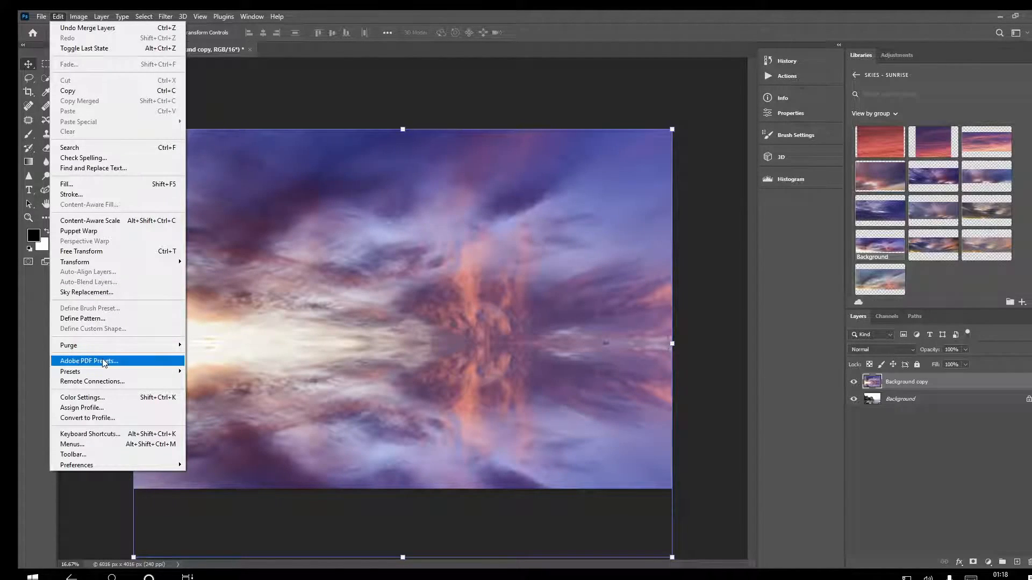
pyautogui.moveTo(132, 263)
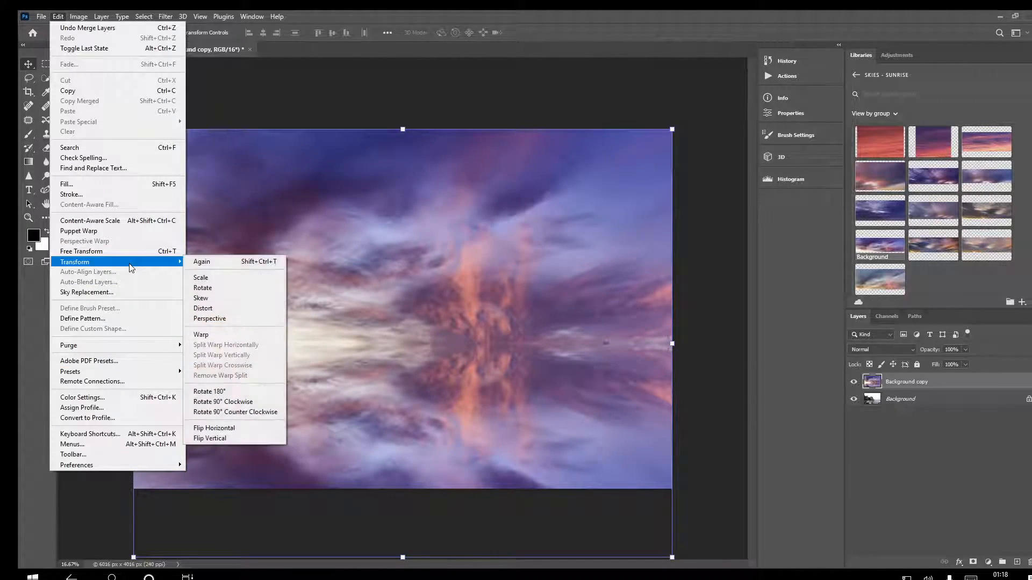
pyautogui.click(252, 430)
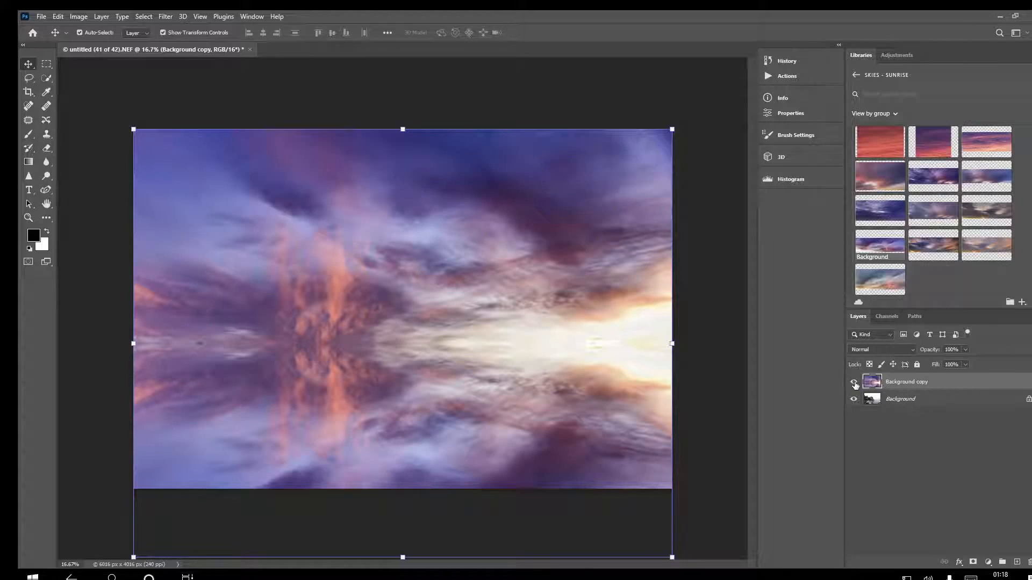
pyautogui.click(854, 383)
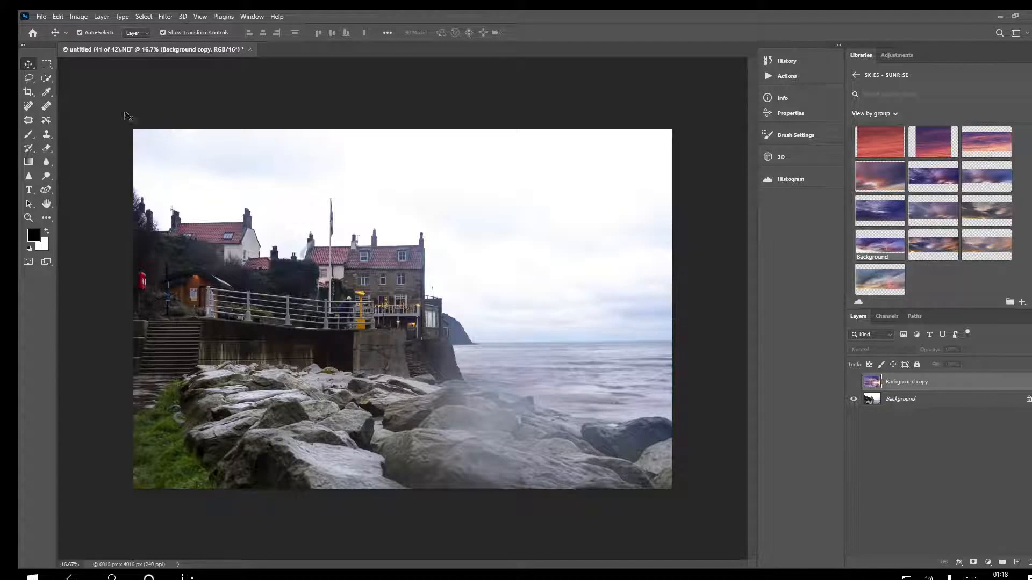
# - Try to select the sky area of the photo with the Quick Selection tool
pyautogui.click(46, 78)
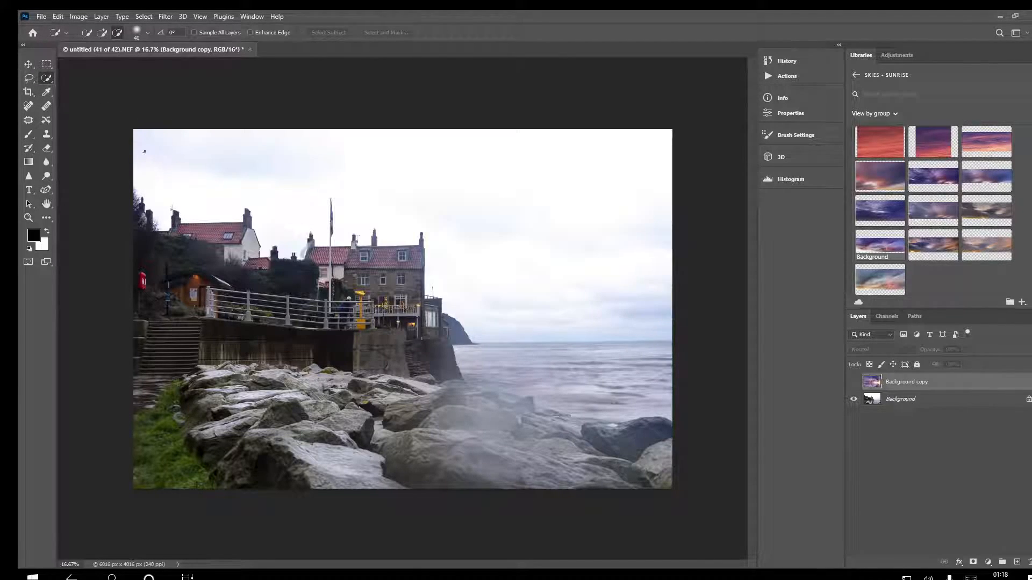
pyautogui.moveTo(153, 196)
pyautogui.mouseDown()
pyautogui.moveTo(167, 202)
pyautogui.moveTo(162, 220)
pyautogui.moveTo(262, 219)
pyautogui.moveTo(303, 231)
pyautogui.moveTo(415, 219)
pyautogui.moveTo(442, 246)
pyautogui.moveTo(543, 273)
pyautogui.moveTo(546, 306)
pyautogui.mouseUp()
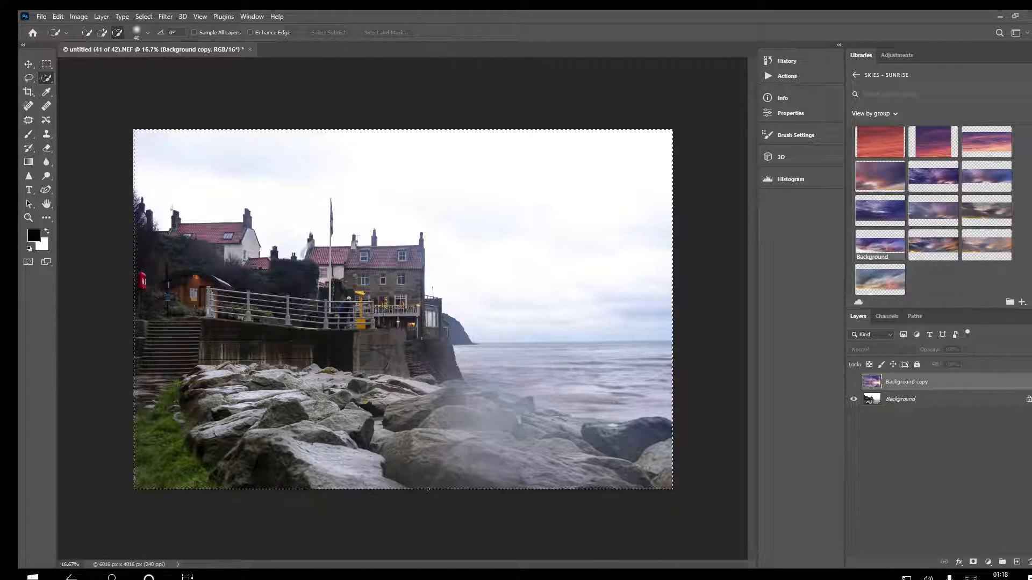
pyautogui.moveTo(428, 489)
pyautogui.mouseDown()
pyautogui.moveTo(446, 421)
pyautogui.moveTo(490, 341)
pyautogui.moveTo(554, 357)
pyautogui.moveTo(471, 373)
pyautogui.moveTo(519, 419)
pyautogui.moveTo(419, 394)
pyautogui.moveTo(374, 343)
pyautogui.moveTo(329, 349)
pyautogui.moveTo(336, 318)
pyautogui.moveTo(399, 255)
pyautogui.moveTo(324, 254)
pyautogui.mouseUp()
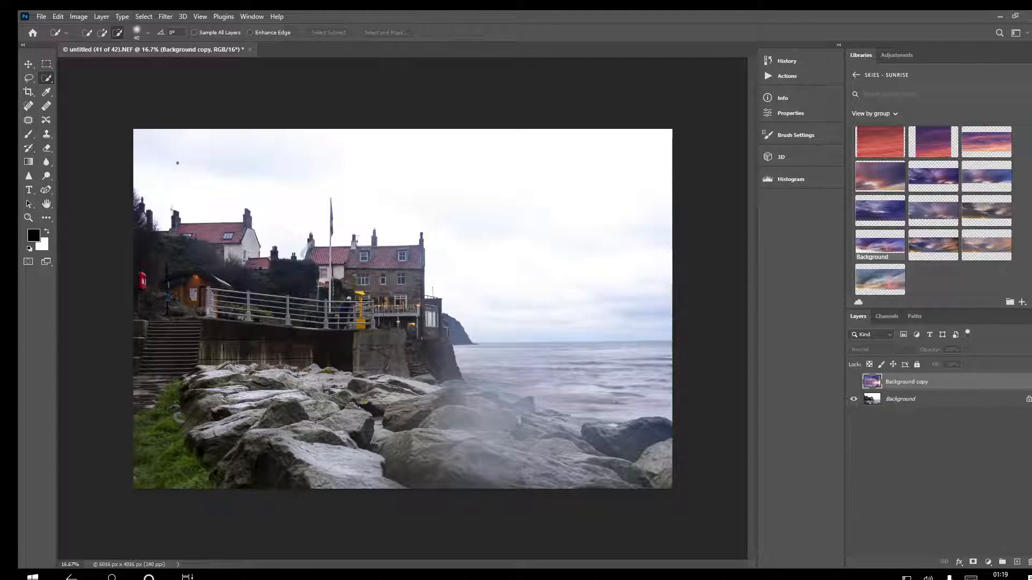
# - Lasso the sky along the rooftops and horizon, and invert the selection to cover the buildings, rocks and sea
pyautogui.click(28, 79)
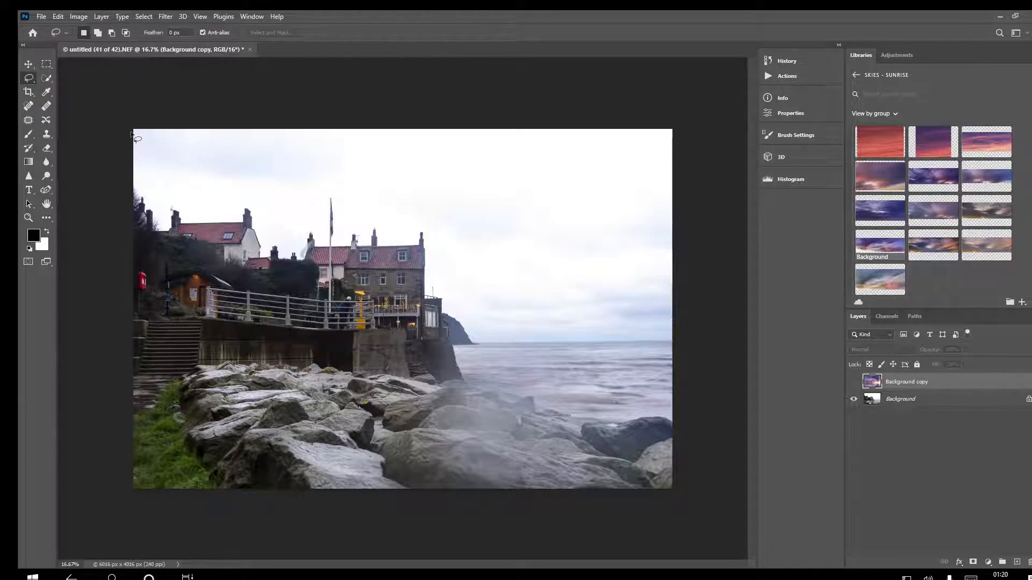
pyautogui.moveTo(131, 134)
pyautogui.mouseDown()
pyautogui.moveTo(128, 191)
pyautogui.moveTo(166, 234)
pyautogui.moveTo(173, 236)
pyautogui.moveTo(173, 213)
pyautogui.moveTo(187, 232)
pyautogui.moveTo(251, 222)
pyautogui.moveTo(264, 265)
pyautogui.moveTo(291, 269)
pyautogui.moveTo(317, 251)
pyautogui.moveTo(419, 251)
pyautogui.moveTo(428, 304)
pyautogui.moveTo(480, 346)
pyautogui.moveTo(685, 347)
pyautogui.moveTo(722, 149)
pyautogui.moveTo(691, 111)
pyautogui.moveTo(136, 123)
pyautogui.mouseUp()
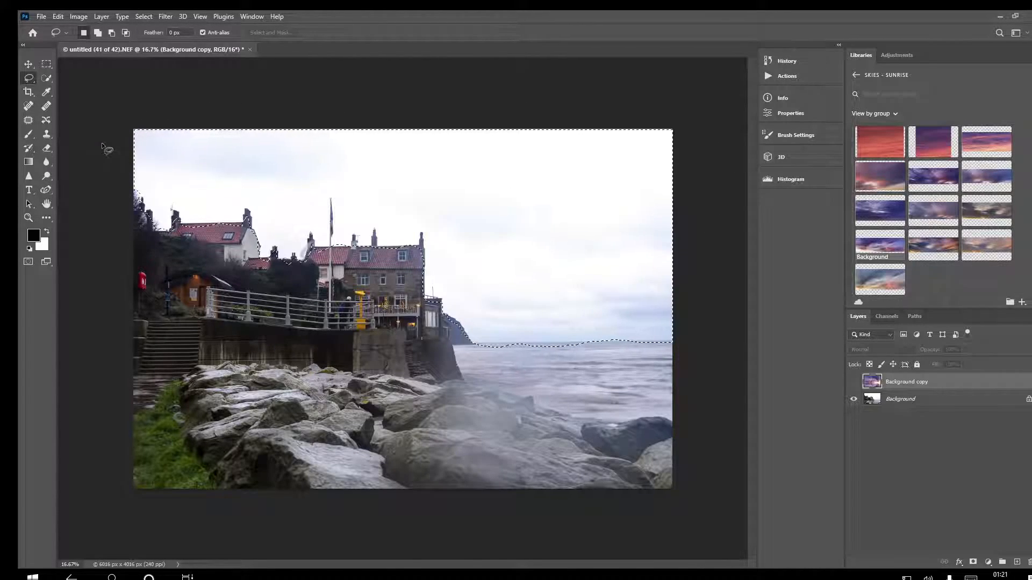
pyautogui.rightClick(456, 209)
pyautogui.click(473, 224)
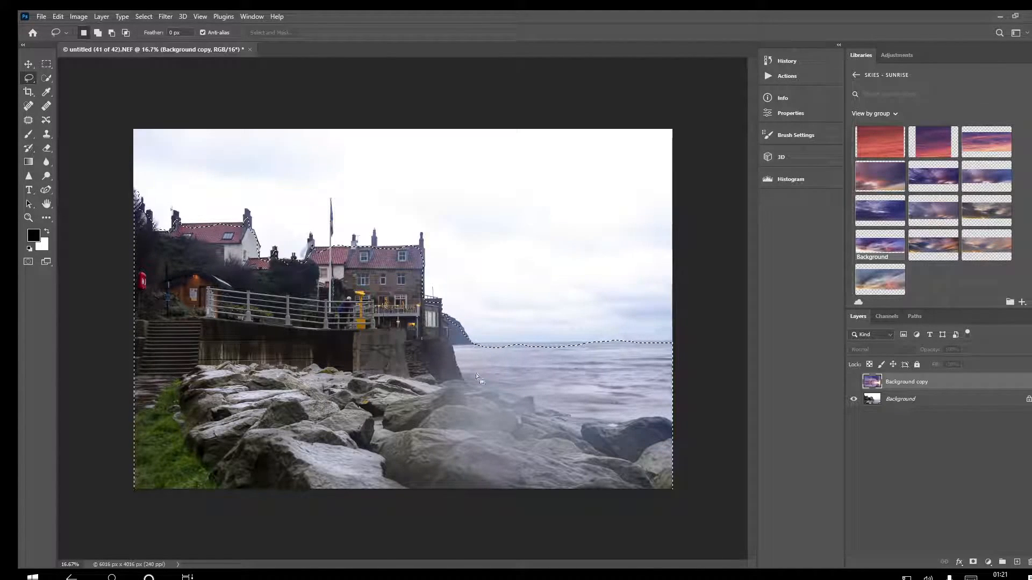
# - Show the sky layer and set its blend mode to Multiply
pyautogui.click(854, 381)
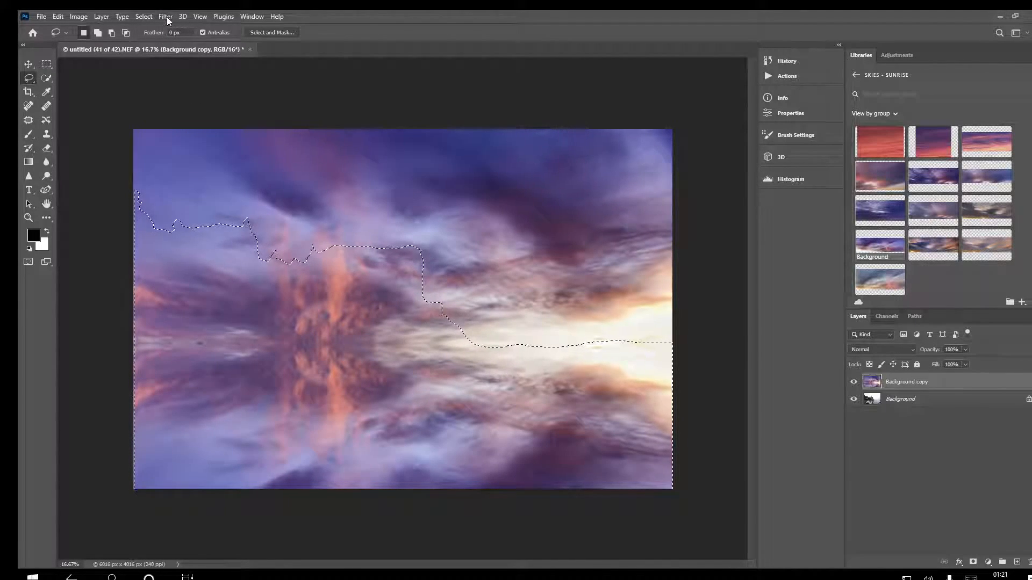
pyautogui.click(913, 349)
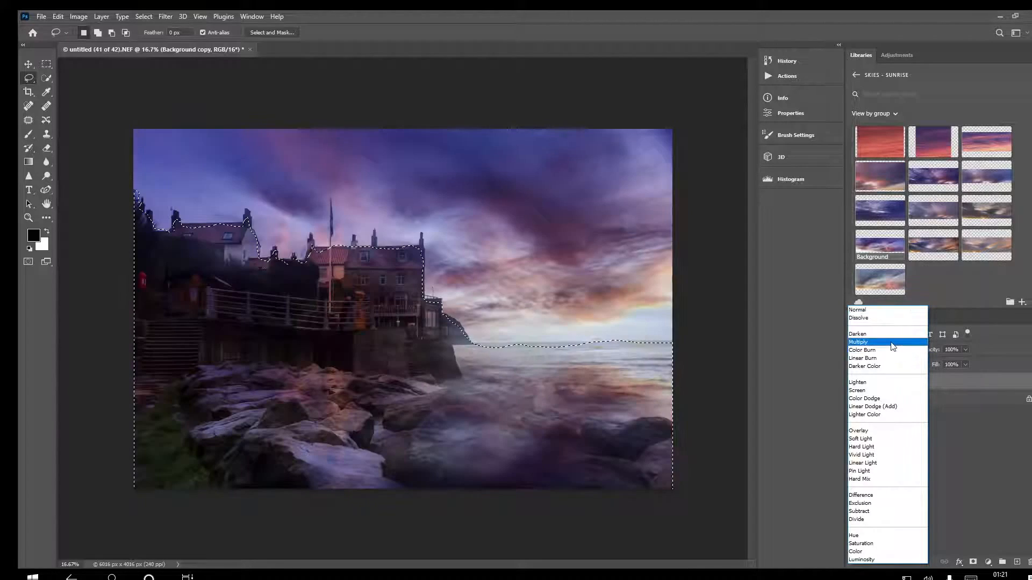
pyautogui.click(913, 342)
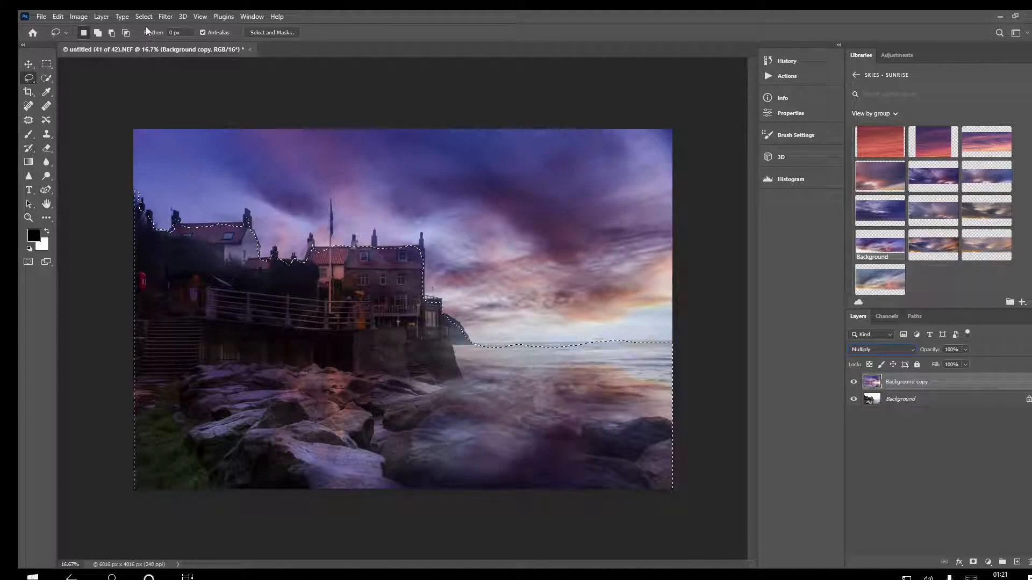
# - Hide the original photo layer and apply a Gaussian Blur with a radius of 89.9 pixels to the selected area of the sky layer
pyautogui.click(852, 399)
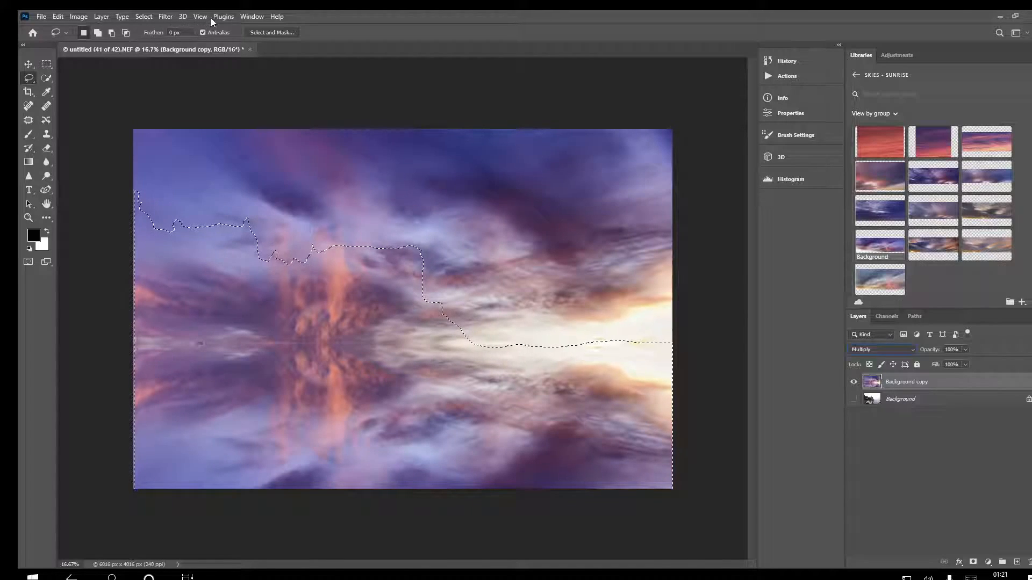
pyautogui.click(163, 18)
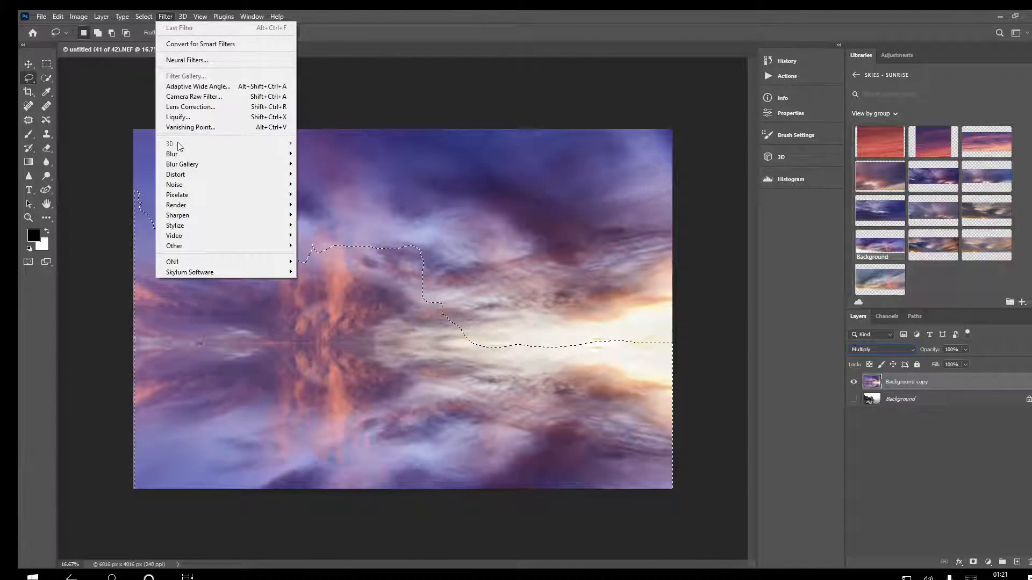
pyautogui.moveTo(183, 156)
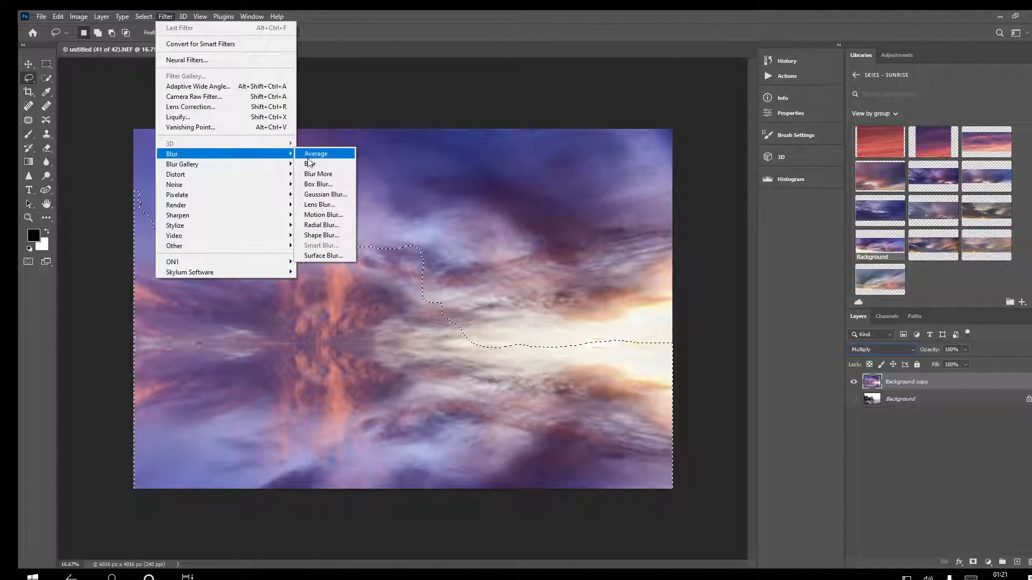
pyautogui.click(321, 194)
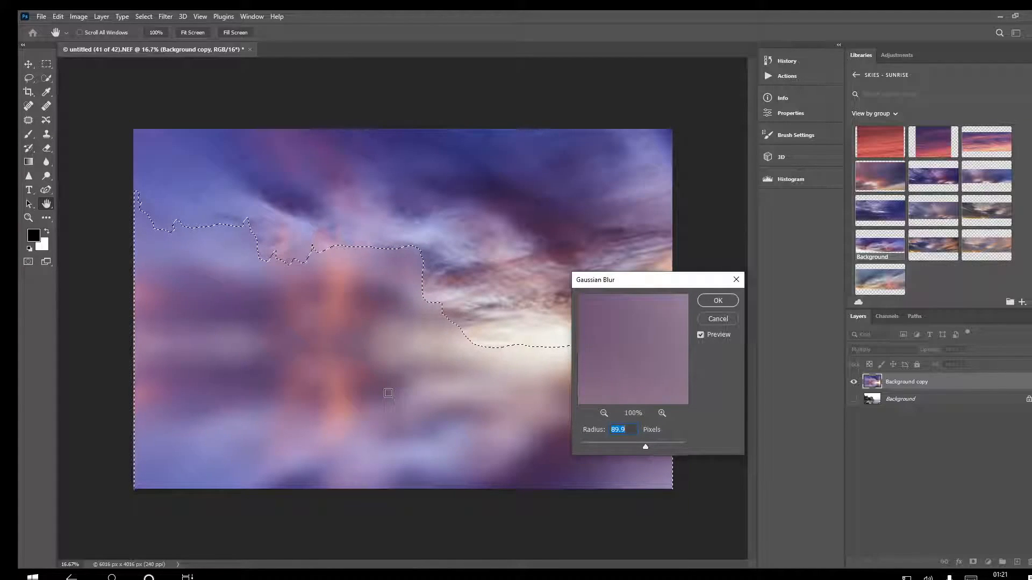
pyautogui.click(718, 301)
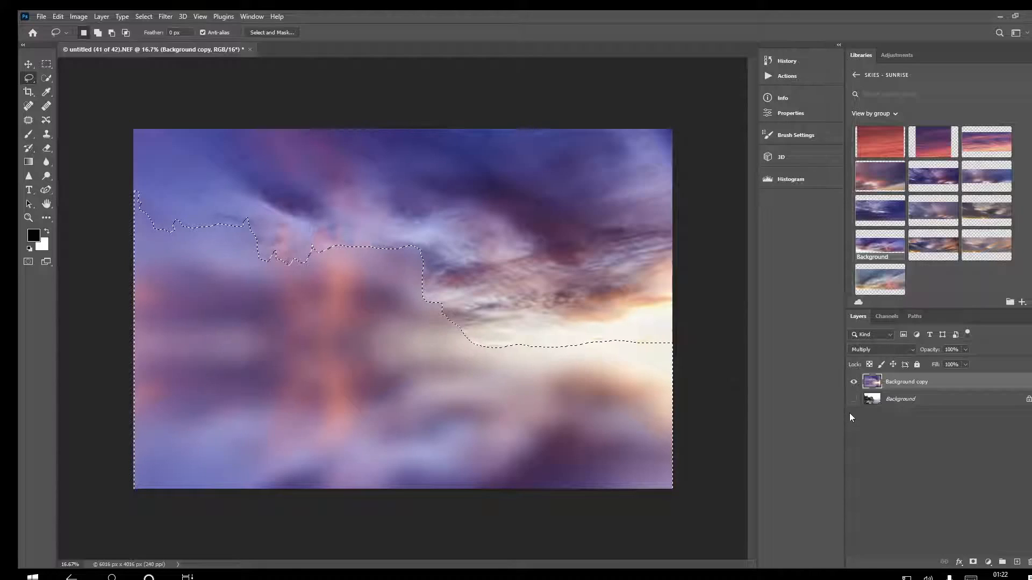
# - Deselect the blurred area and show the original photo layer again
pyautogui.click(143, 17)
pyautogui.click(186, 38)
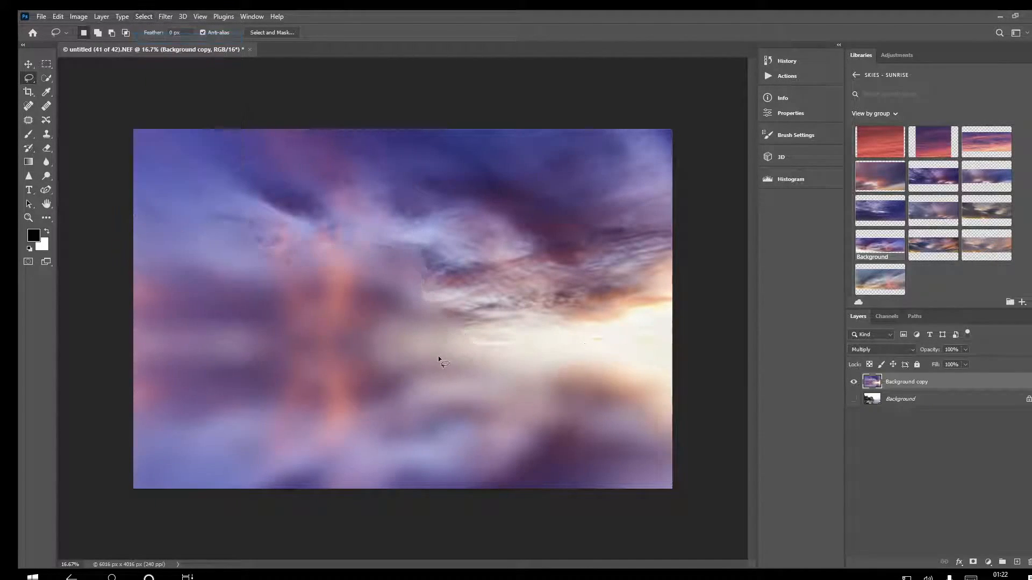
pyautogui.click(853, 399)
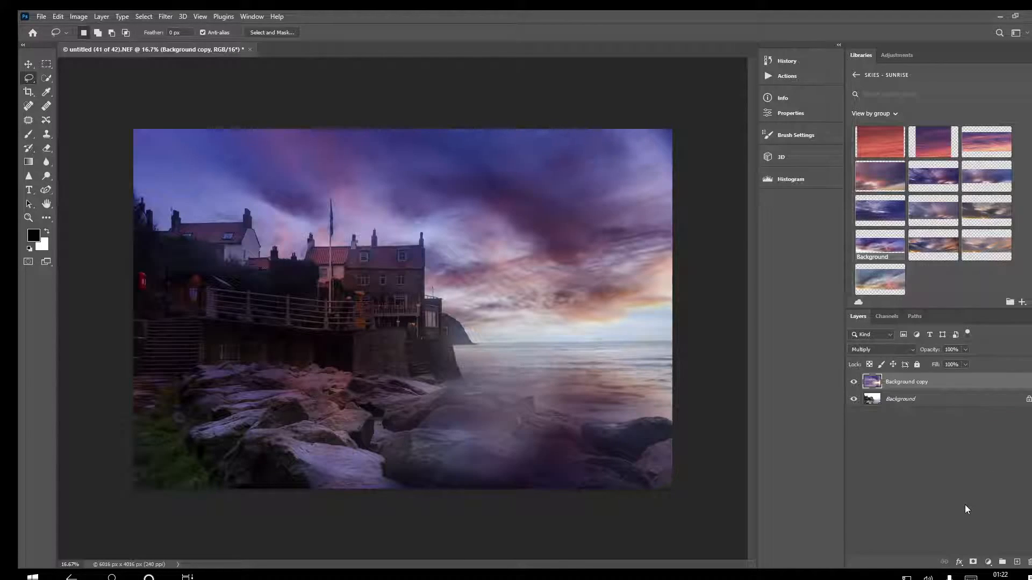
# - Add a layer mask to the sky layer and set up a Soft Round brush at 306 px with 22% opacity
pyautogui.click(973, 562)
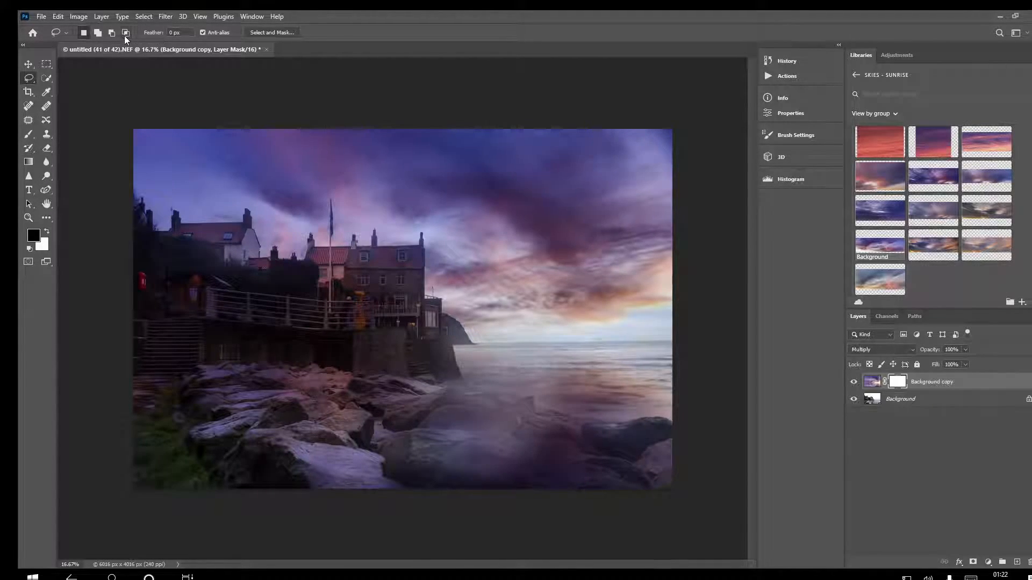
pyautogui.click(28, 134)
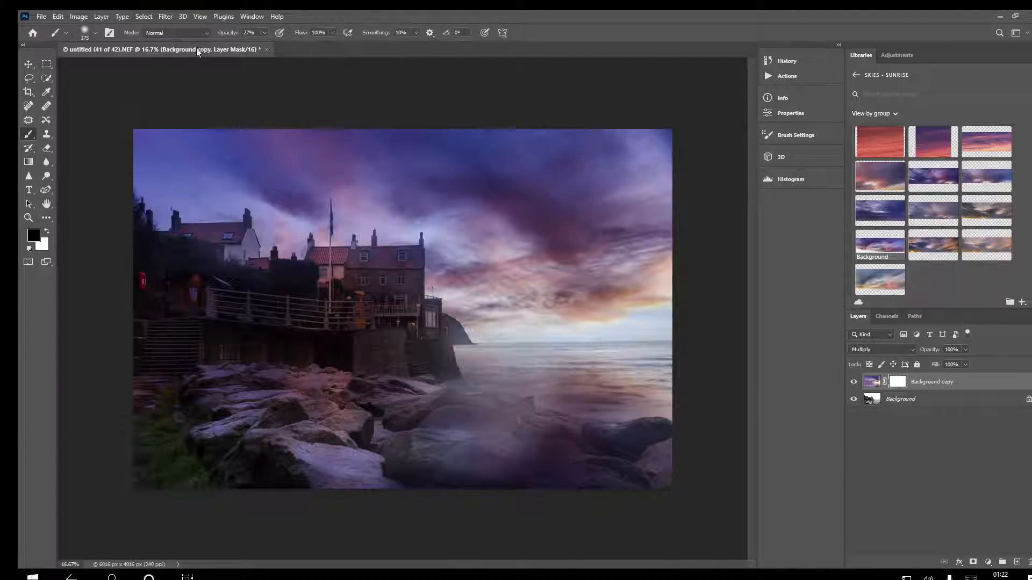
pyautogui.click(97, 33)
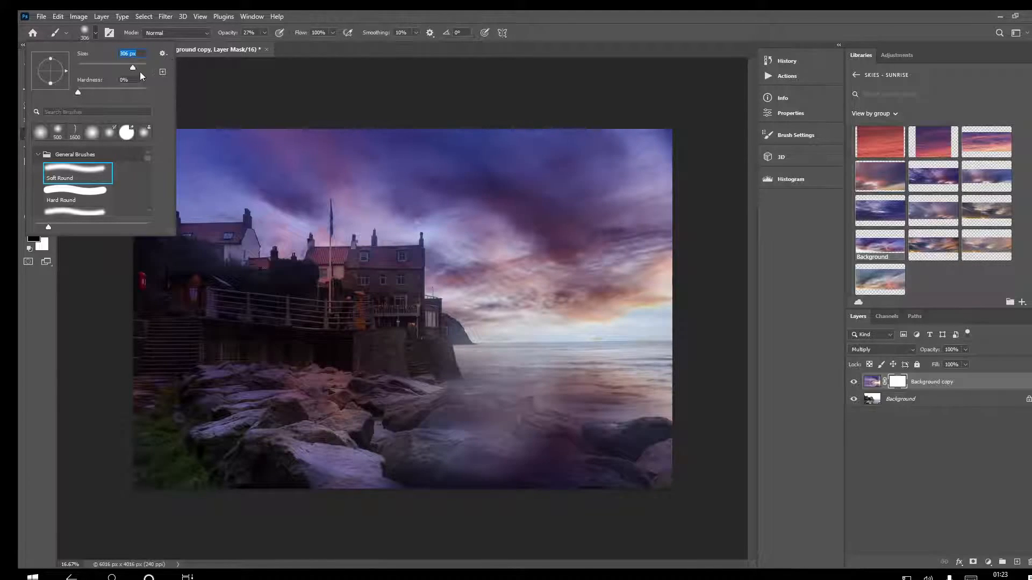
pyautogui.click(264, 33)
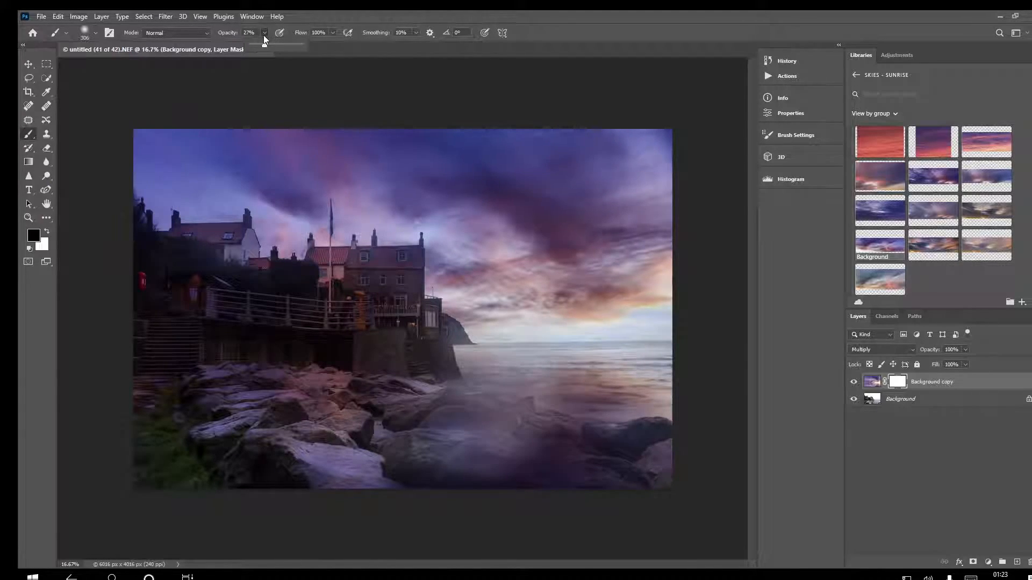
pyautogui.moveTo(264, 44); pyautogui.dragTo(260, 44)
# - Enlarge the brush to 700 px and paint black on the mask over the rocks, grass and buildings to reduce the sky tint
pyautogui.press(']')
pyautogui.press(']')
pyautogui.press(']')
pyautogui.press(']')
pyautogui.press(']')
pyautogui.press(']')
pyautogui.moveTo(204, 385)
pyautogui.mouseDown()
pyautogui.moveTo(269, 342)
pyautogui.moveTo(179, 309)
pyautogui.moveTo(262, 319)
pyautogui.moveTo(161, 290)
pyautogui.moveTo(256, 300)
pyautogui.moveTo(173, 276)
pyautogui.moveTo(232, 279)
pyautogui.moveTo(136, 266)
pyautogui.moveTo(206, 271)
pyautogui.moveTo(152, 265)
pyautogui.moveTo(214, 258)
pyautogui.moveTo(185, 253)
pyautogui.moveTo(216, 246)
pyautogui.moveTo(234, 272)
pyautogui.moveTo(289, 294)
pyautogui.moveTo(247, 297)
pyautogui.moveTo(331, 286)
pyautogui.moveTo(331, 273)
pyautogui.moveTo(401, 272)
pyautogui.moveTo(386, 328)
pyautogui.moveTo(380, 298)
pyautogui.moveTo(373, 385)
pyautogui.moveTo(375, 305)
pyautogui.moveTo(368, 376)
pyautogui.moveTo(380, 323)
pyautogui.moveTo(399, 351)
pyautogui.moveTo(418, 343)
pyautogui.moveTo(418, 324)
pyautogui.moveTo(425, 410)
pyautogui.moveTo(412, 357)
pyautogui.moveTo(422, 403)
pyautogui.moveTo(412, 412)
pyautogui.moveTo(329, 318)
pyautogui.moveTo(172, 292)
pyautogui.moveTo(286, 299)
pyautogui.moveTo(157, 260)
pyautogui.moveTo(250, 290)
pyautogui.moveTo(156, 295)
pyautogui.moveTo(159, 421)
pyautogui.moveTo(198, 334)
pyautogui.moveTo(142, 329)
pyautogui.moveTo(152, 433)
pyautogui.moveTo(403, 479)
pyautogui.moveTo(253, 397)
pyautogui.moveTo(168, 370)
pyautogui.moveTo(194, 367)
pyautogui.moveTo(191, 378)
pyautogui.moveTo(395, 409)
pyautogui.moveTo(495, 438)
pyautogui.moveTo(454, 456)
pyautogui.moveTo(520, 472)
pyautogui.moveTo(415, 418)
pyautogui.moveTo(307, 464)
pyautogui.moveTo(651, 498)
pyautogui.moveTo(621, 483)
pyautogui.moveTo(645, 456)
pyautogui.moveTo(663, 472)
pyautogui.moveTo(438, 411)
pyautogui.moveTo(412, 420)
pyautogui.moveTo(426, 407)
pyautogui.moveTo(549, 432)
pyautogui.moveTo(525, 410)
pyautogui.moveTo(622, 453)
pyautogui.moveTo(595, 435)
pyautogui.moveTo(609, 400)
pyautogui.moveTo(452, 409)
pyautogui.moveTo(570, 398)
pyautogui.moveTo(640, 407)
pyautogui.moveTo(494, 375)
pyautogui.moveTo(657, 371)
pyautogui.moveTo(511, 369)
pyautogui.moveTo(462, 386)
pyautogui.moveTo(432, 378)
pyautogui.moveTo(621, 394)
pyautogui.moveTo(486, 389)
pyautogui.moveTo(610, 424)
pyautogui.moveTo(621, 471)
pyautogui.moveTo(143, 444)
pyautogui.moveTo(433, 395)
pyautogui.moveTo(396, 438)
pyautogui.moveTo(249, 334)
pyautogui.moveTo(285, 297)
pyautogui.moveTo(176, 275)
pyautogui.moveTo(172, 394)
pyautogui.moveTo(148, 329)
pyautogui.moveTo(330, 454)
pyautogui.moveTo(411, 469)
pyautogui.mouseUp()
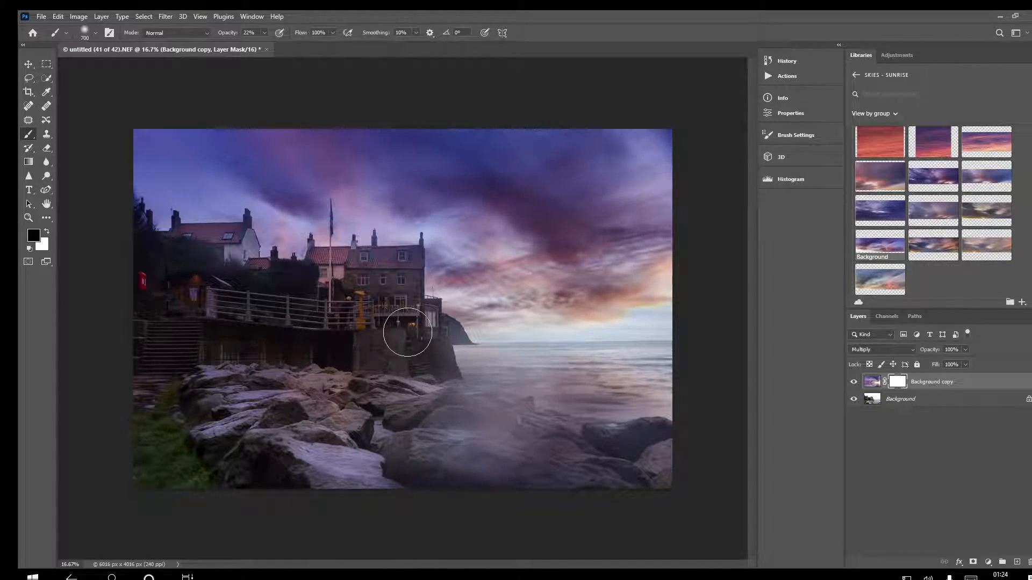
# - Reduce the brush to 175 px and paint black on the mask along the seaward end of the harbour wall
pyautogui.press('[')
pyautogui.press('[')
pyautogui.press('[')
pyautogui.press('[')
pyautogui.press('[')
pyautogui.press('[')
pyautogui.press('[')
pyautogui.moveTo(447, 373); pyautogui.dragTo(447, 367)
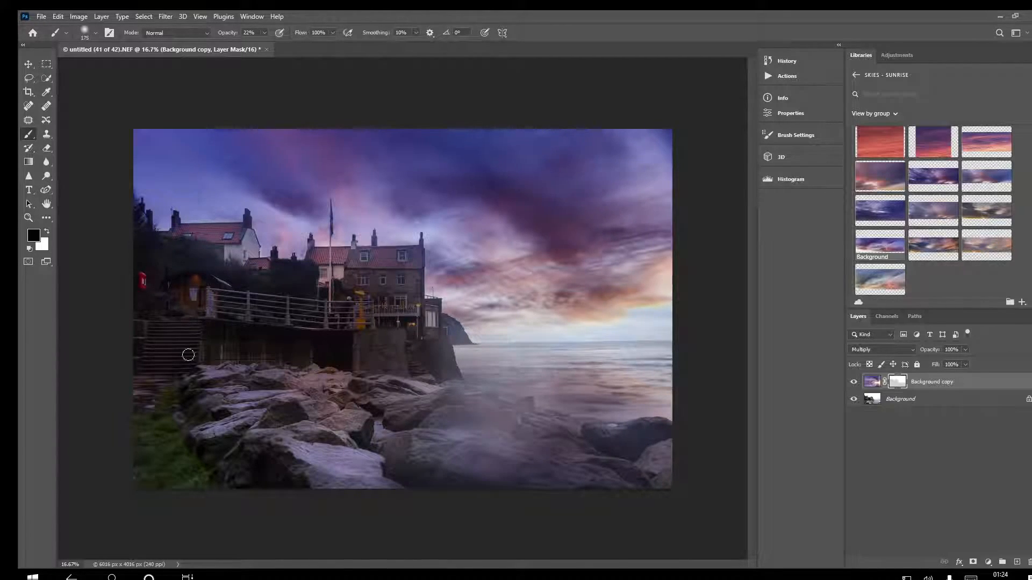
# - Set the brush to 500 px and paint black on the mask from the stone steps across the foreground rocks
pyautogui.press(']')
pyautogui.press(']')
pyautogui.press(']')
pyautogui.moveTo(163, 339)
pyautogui.mouseDown()
pyautogui.moveTo(188, 355)
pyautogui.moveTo(289, 364)
pyautogui.moveTo(178, 339)
pyautogui.moveTo(300, 364)
pyautogui.moveTo(216, 336)
pyautogui.moveTo(338, 367)
pyautogui.moveTo(228, 340)
pyautogui.moveTo(308, 332)
pyautogui.moveTo(290, 344)
pyautogui.moveTo(213, 333)
pyautogui.moveTo(394, 429)
pyautogui.moveTo(187, 355)
pyautogui.moveTo(409, 440)
pyautogui.moveTo(304, 450)
pyautogui.moveTo(152, 438)
pyautogui.moveTo(447, 528)
pyautogui.moveTo(214, 397)
pyautogui.moveTo(401, 484)
pyautogui.moveTo(133, 389)
pyautogui.moveTo(233, 472)
pyautogui.moveTo(196, 498)
pyautogui.moveTo(74, 387)
pyautogui.moveTo(154, 543)
pyautogui.moveTo(157, 325)
pyautogui.moveTo(239, 513)
pyautogui.moveTo(170, 379)
pyautogui.moveTo(327, 438)
pyautogui.moveTo(319, 411)
pyautogui.moveTo(296, 414)
pyautogui.moveTo(400, 442)
pyautogui.moveTo(318, 392)
pyautogui.moveTo(431, 463)
pyautogui.moveTo(263, 383)
pyautogui.moveTo(503, 479)
pyautogui.moveTo(401, 418)
pyautogui.moveTo(512, 480)
pyautogui.moveTo(292, 381)
pyautogui.moveTo(444, 458)
pyautogui.moveTo(348, 397)
pyautogui.moveTo(462, 442)
pyautogui.moveTo(417, 433)
pyautogui.moveTo(450, 434)
pyautogui.moveTo(383, 400)
pyautogui.moveTo(480, 433)
pyautogui.moveTo(457, 416)
pyautogui.moveTo(540, 454)
pyautogui.moveTo(464, 400)
pyautogui.moveTo(577, 459)
pyautogui.moveTo(455, 386)
pyautogui.moveTo(602, 478)
pyautogui.moveTo(441, 400)
pyautogui.moveTo(599, 466)
pyautogui.moveTo(466, 436)
pyautogui.moveTo(663, 461)
pyautogui.moveTo(624, 443)
pyautogui.moveTo(600, 442)
pyautogui.moveTo(657, 456)
pyautogui.moveTo(460, 409)
pyautogui.moveTo(568, 448)
pyautogui.moveTo(438, 368)
pyautogui.moveTo(481, 446)
pyautogui.moveTo(365, 384)
pyautogui.moveTo(569, 474)
pyautogui.moveTo(321, 360)
pyautogui.moveTo(557, 489)
pyautogui.mouseUp()
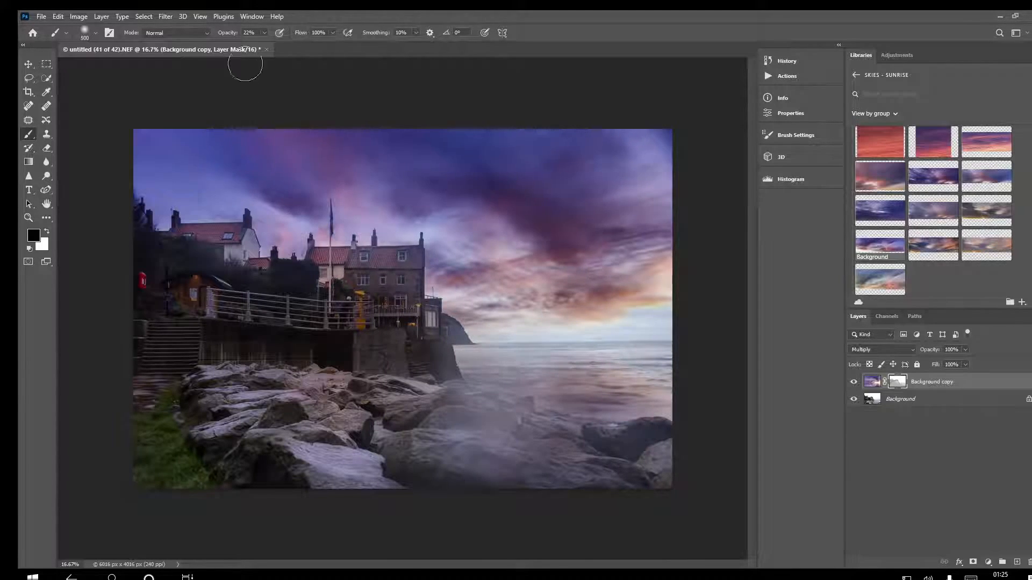
# - Raise the brush opacity to 31% and paint black on the mask over the houses, railings, harbour wall and rocks
pyautogui.click(265, 30)
pyautogui.moveTo(372, 270)
pyautogui.mouseDown()
pyautogui.moveTo(393, 269)
pyautogui.moveTo(355, 269)
pyautogui.moveTo(404, 265)
pyautogui.moveTo(400, 295)
pyautogui.moveTo(404, 272)
pyautogui.moveTo(337, 279)
pyautogui.moveTo(376, 282)
pyautogui.mouseUp()
pyautogui.moveTo(334, 272)
pyautogui.mouseDown()
pyautogui.moveTo(324, 271)
pyautogui.moveTo(339, 268)
pyautogui.mouseUp()
pyautogui.moveTo(359, 311); pyautogui.dragTo(375, 311)
pyautogui.moveTo(222, 259)
pyautogui.mouseDown()
pyautogui.moveTo(244, 245)
pyautogui.moveTo(200, 238)
pyautogui.moveTo(220, 245)
pyautogui.moveTo(160, 249)
pyautogui.moveTo(216, 270)
pyautogui.moveTo(181, 298)
pyautogui.moveTo(246, 310)
pyautogui.moveTo(177, 330)
pyautogui.moveTo(246, 360)
pyautogui.moveTo(270, 393)
pyautogui.moveTo(216, 408)
pyautogui.moveTo(462, 440)
pyautogui.moveTo(455, 488)
pyautogui.moveTo(291, 471)
pyautogui.moveTo(523, 466)
pyautogui.moveTo(429, 414)
pyautogui.moveTo(450, 410)
pyautogui.moveTo(563, 439)
pyautogui.moveTo(420, 397)
pyautogui.moveTo(628, 440)
pyautogui.moveTo(493, 419)
pyautogui.moveTo(630, 455)
pyautogui.moveTo(595, 449)
pyautogui.mouseUp()
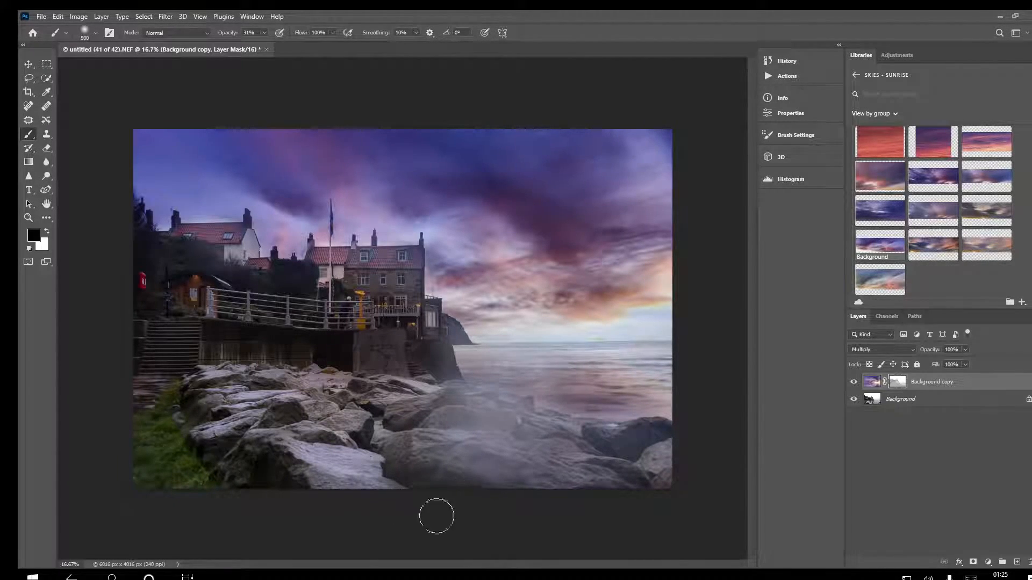
pyautogui.moveTo(349, 344)
pyautogui.mouseDown()
pyautogui.moveTo(375, 360)
pyautogui.moveTo(375, 341)
pyautogui.moveTo(406, 368)
pyautogui.moveTo(400, 330)
pyautogui.moveTo(464, 394)
pyautogui.mouseUp()
pyautogui.moveTo(384, 451); pyautogui.dragTo(397, 463)
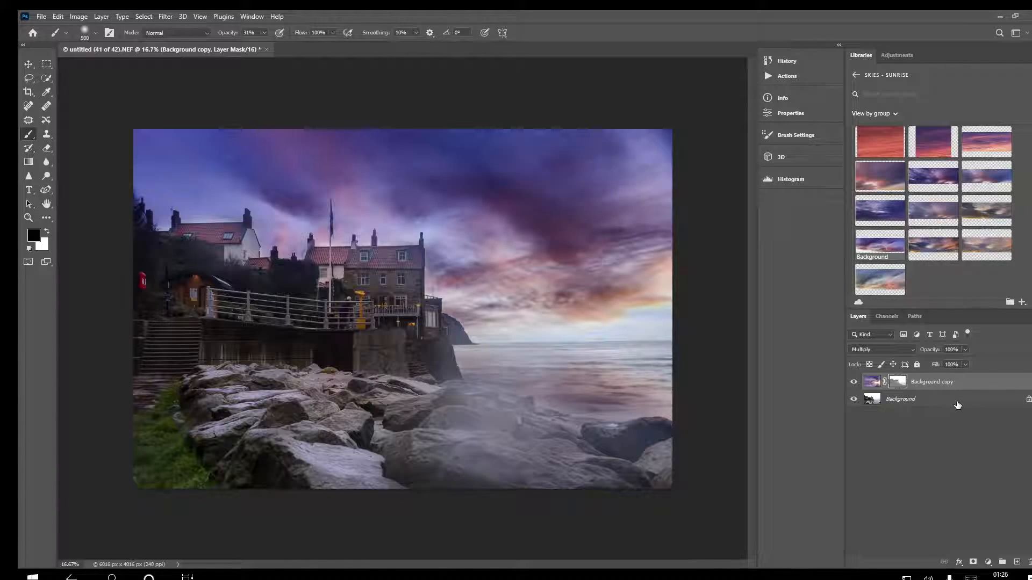
# - Add a Curves adjustment layer that slightly lifts the midtones at input 123, and compare the image with it off and on
pyautogui.click(899, 56)
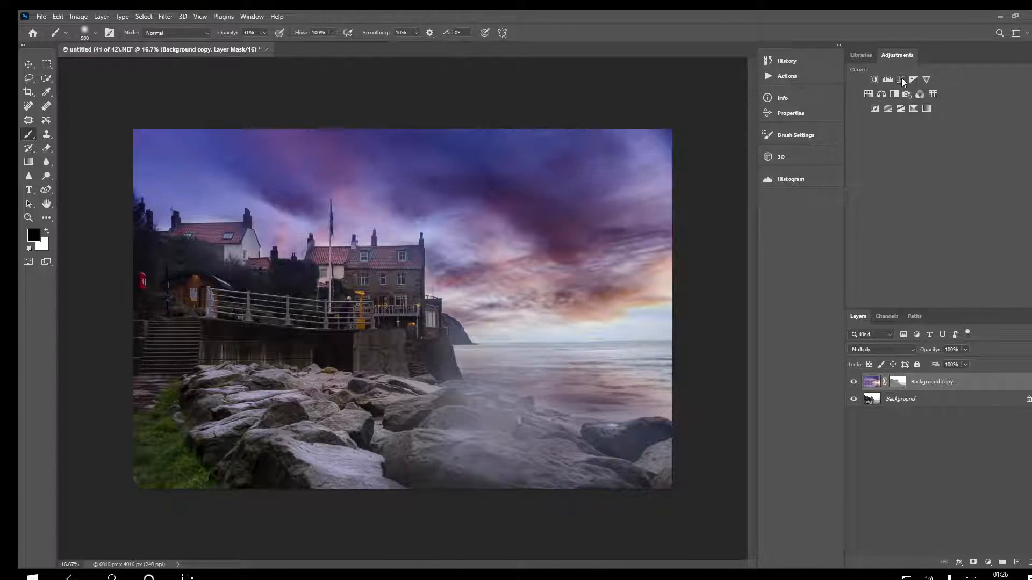
pyautogui.click(901, 80)
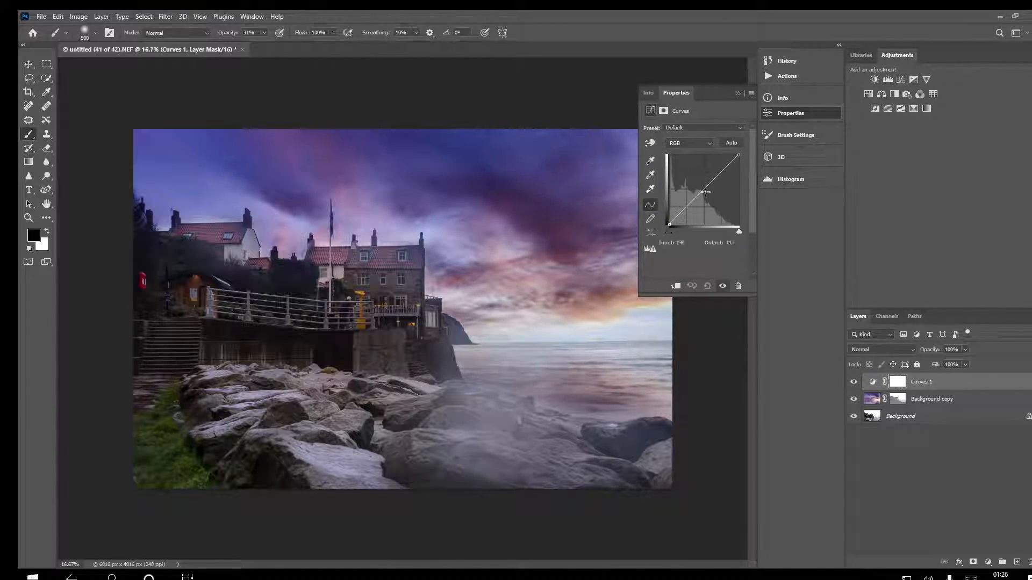
pyautogui.click(703, 190)
pyautogui.moveTo(703, 190); pyautogui.dragTo(702, 188)
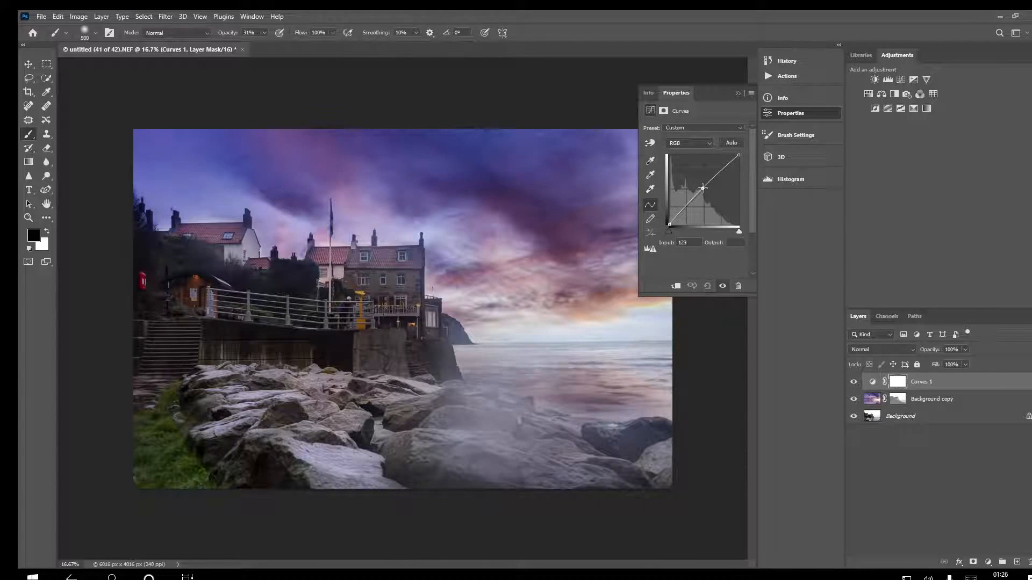
pyautogui.click(737, 93)
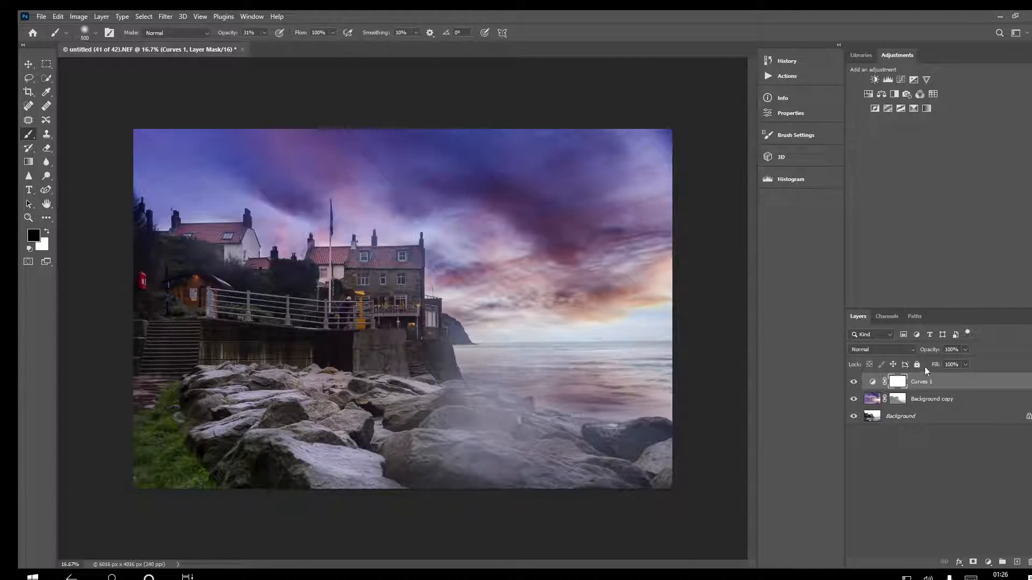
pyautogui.click(853, 382)
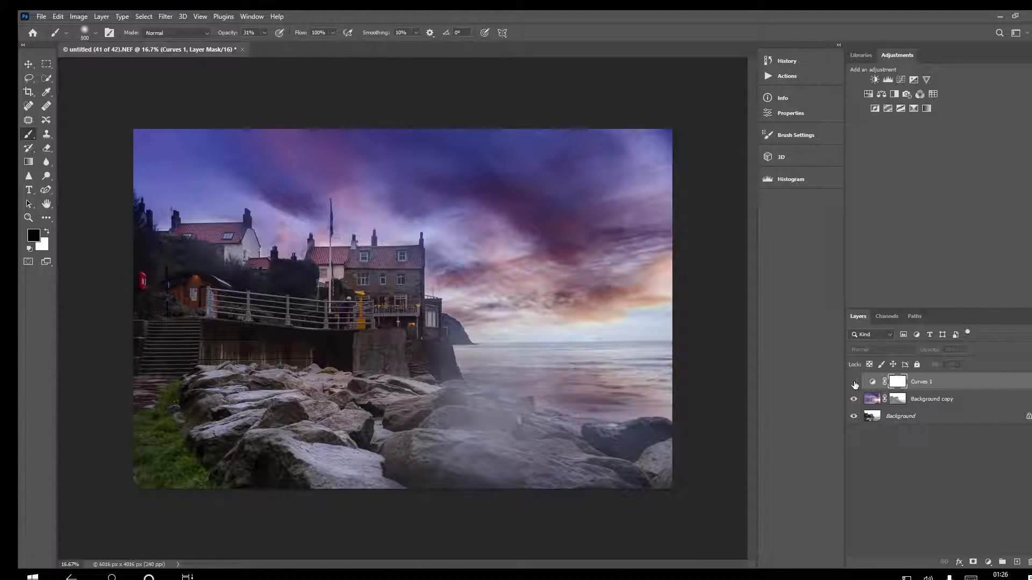
pyautogui.click(854, 382)
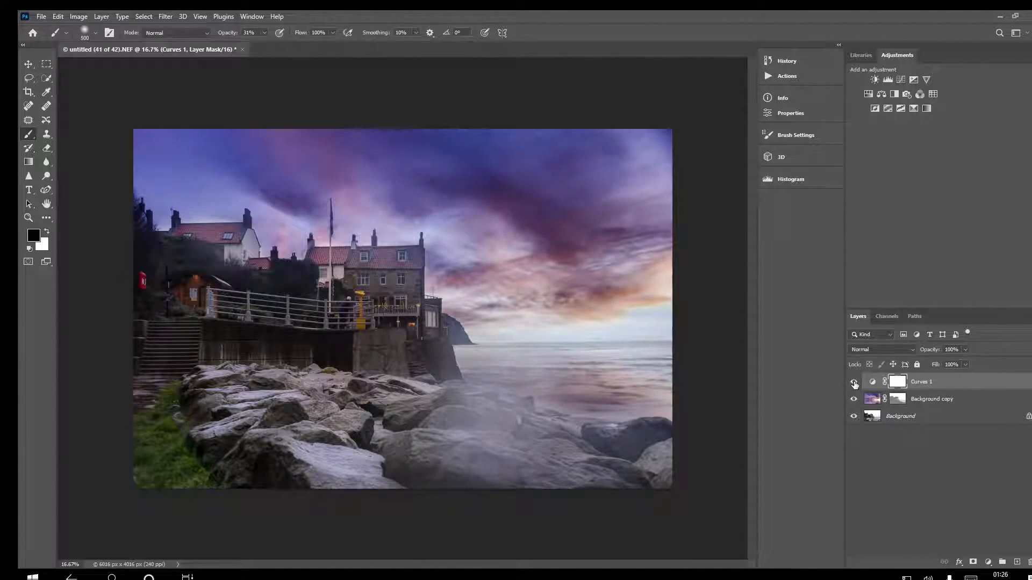
# - Select all three layers and flatten the image
pyautogui.click(962, 388)
pyautogui.keyDown('shift'); pyautogui.click(968, 400); pyautogui.keyUp('shift')
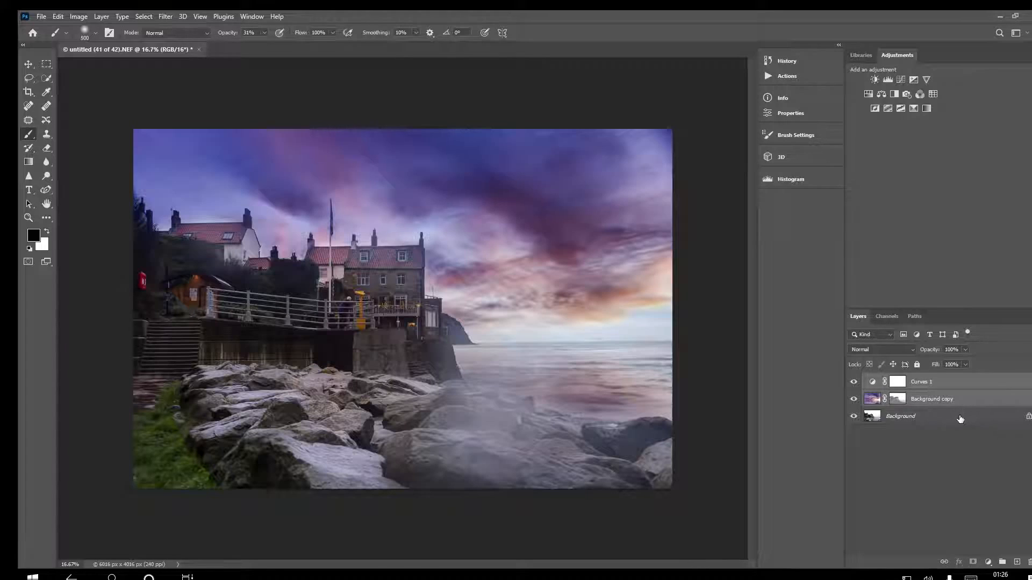
pyautogui.keyDown('shift'); pyautogui.click(960, 418); pyautogui.keyUp('shift')
pyautogui.rightClick(963, 403)
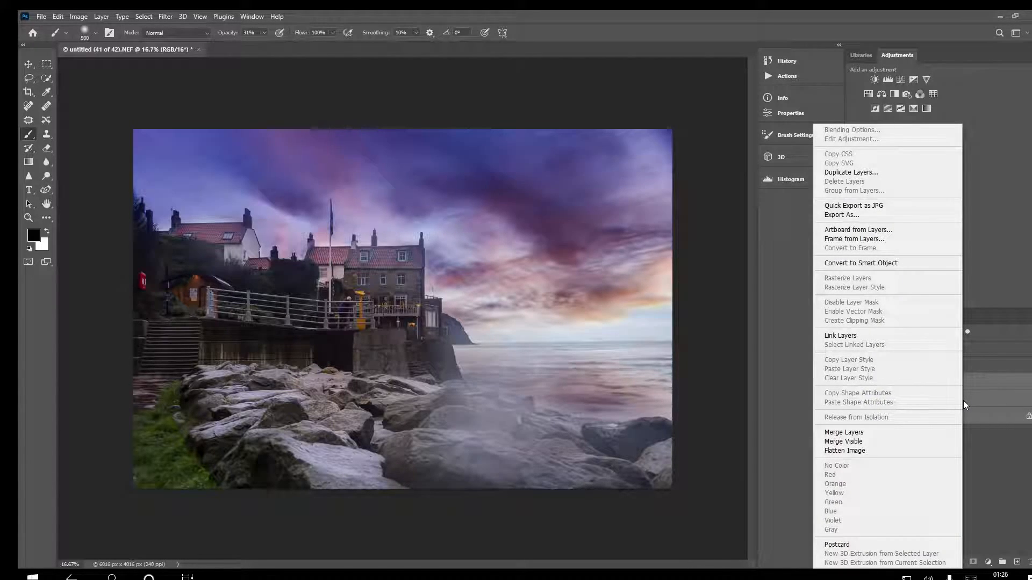
pyautogui.click(886, 453)
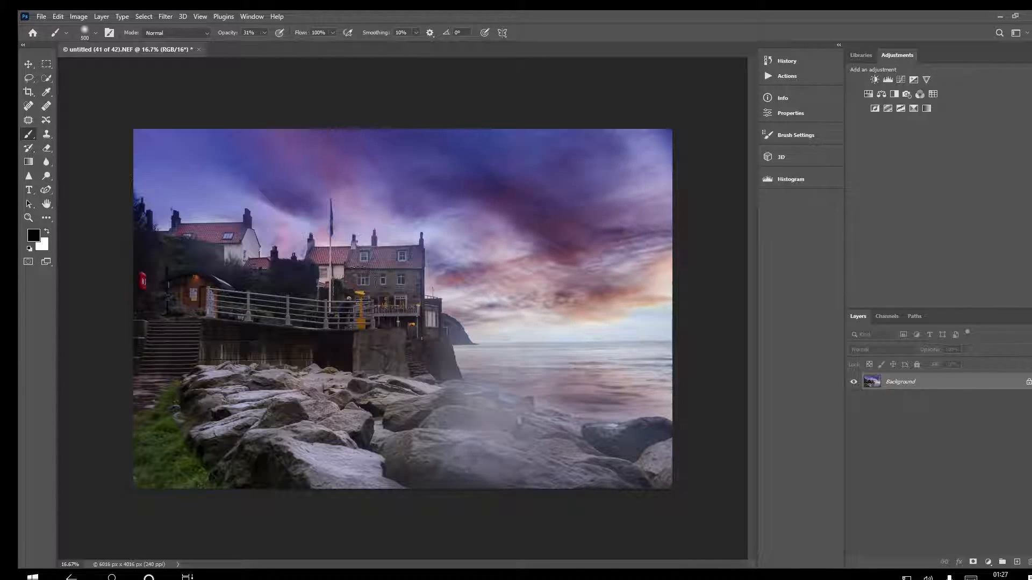
# - Save the flattened photo and switch to Lightroom Classic to view the edited TIFF
pyautogui.click(42, 17)
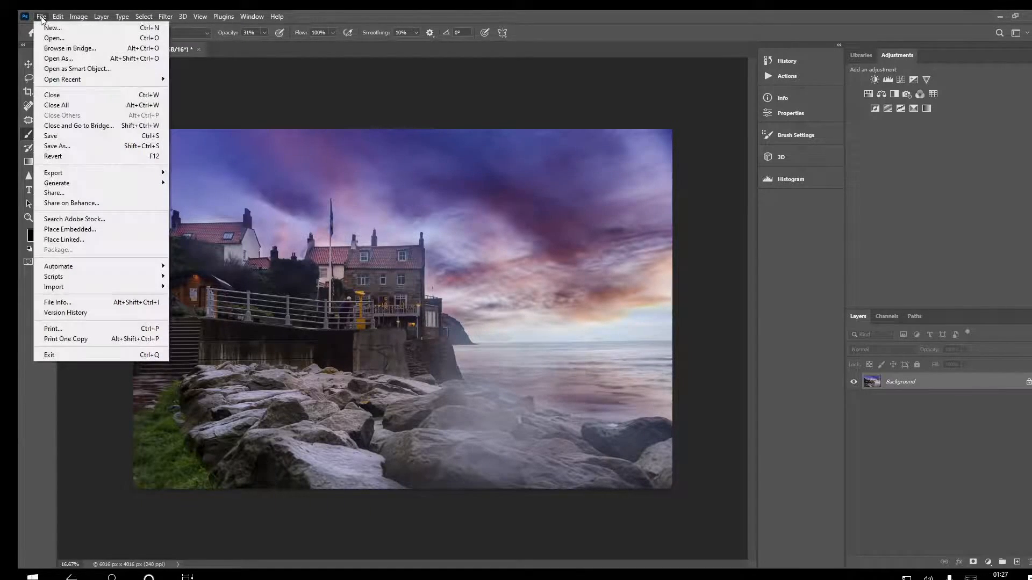
pyautogui.click(64, 141)
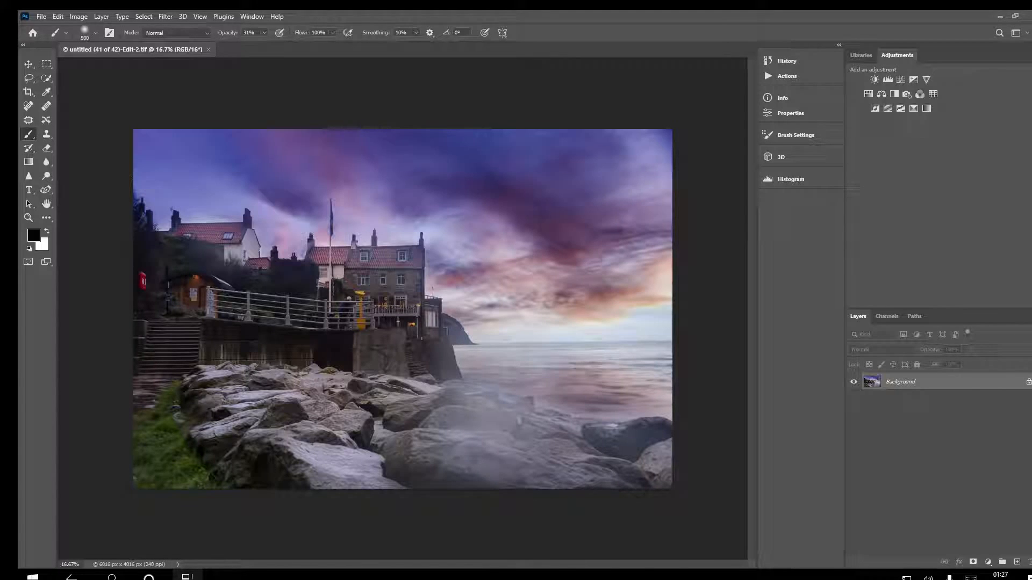
pyautogui.click(1002, 20)
pyautogui.click(187, 578)
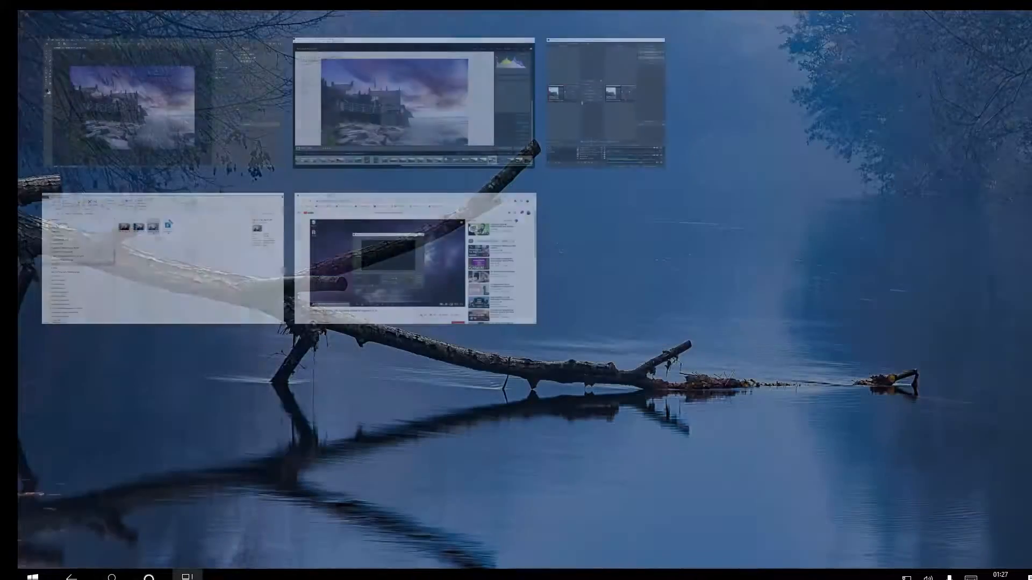
pyautogui.click(430, 116)
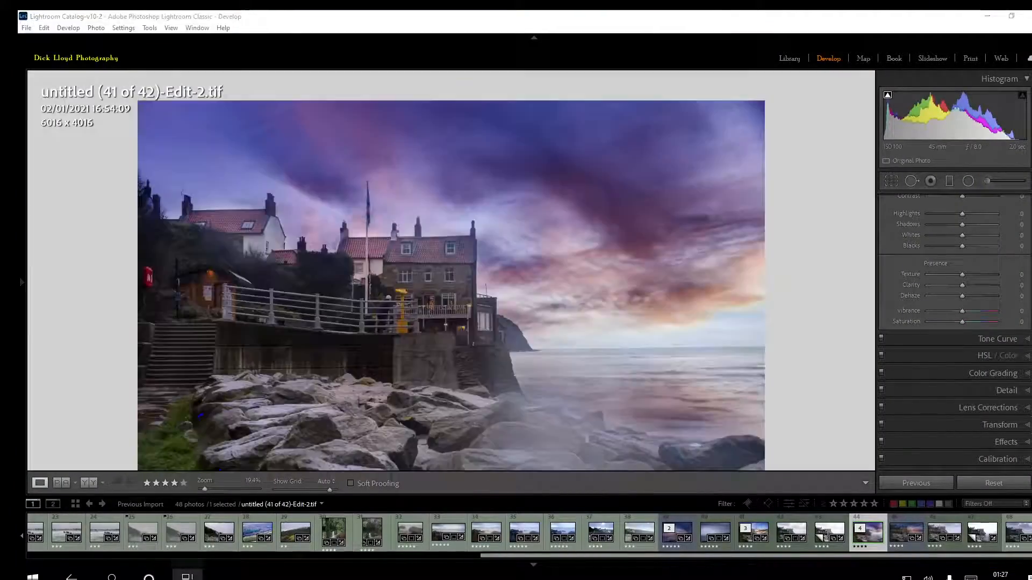
# - Close Photoshop from the open windows overview and return to the edited TIFF in Lightroom Classic
pyautogui.click(187, 577)
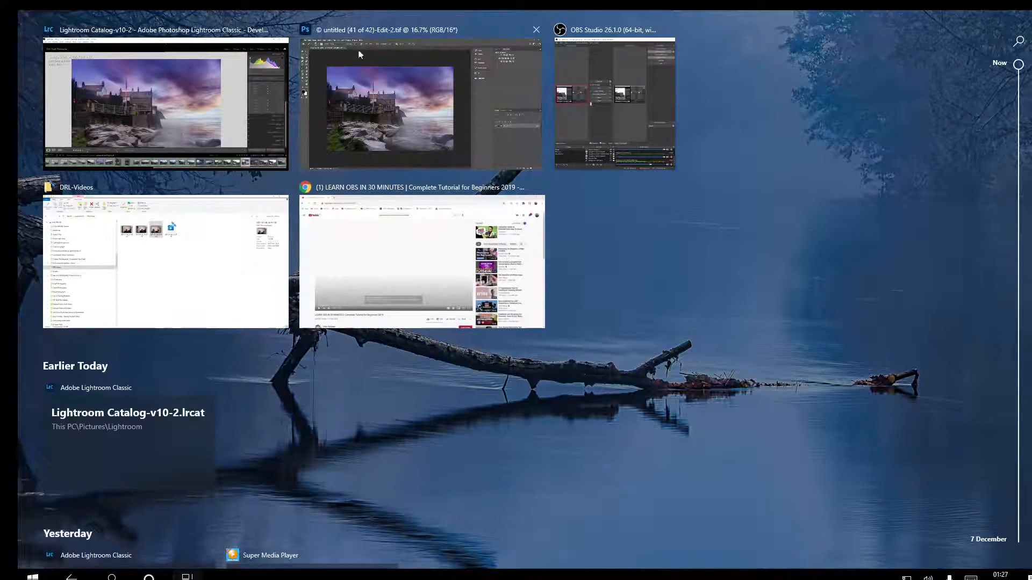
pyautogui.click(535, 30)
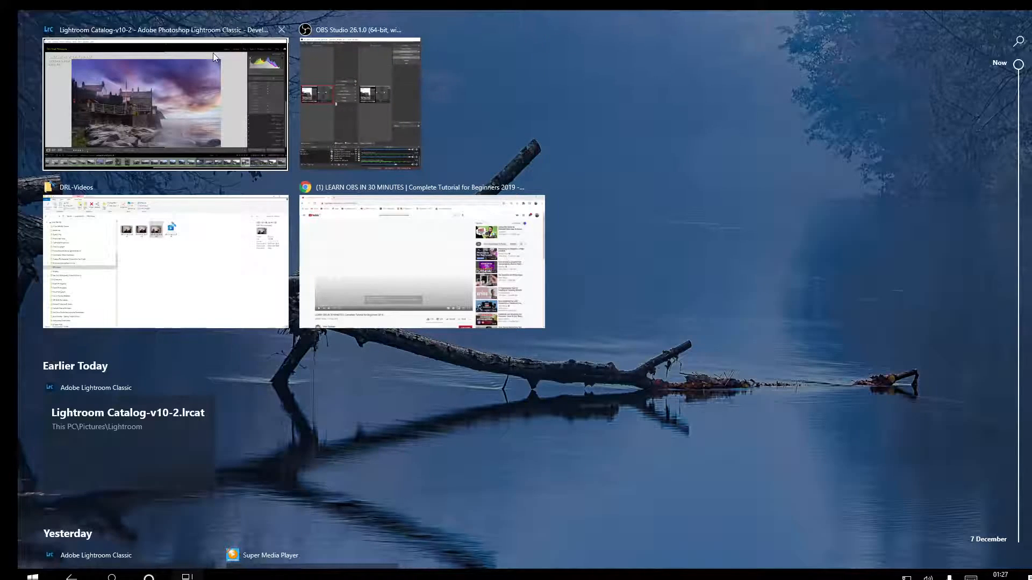
pyautogui.click(142, 89)
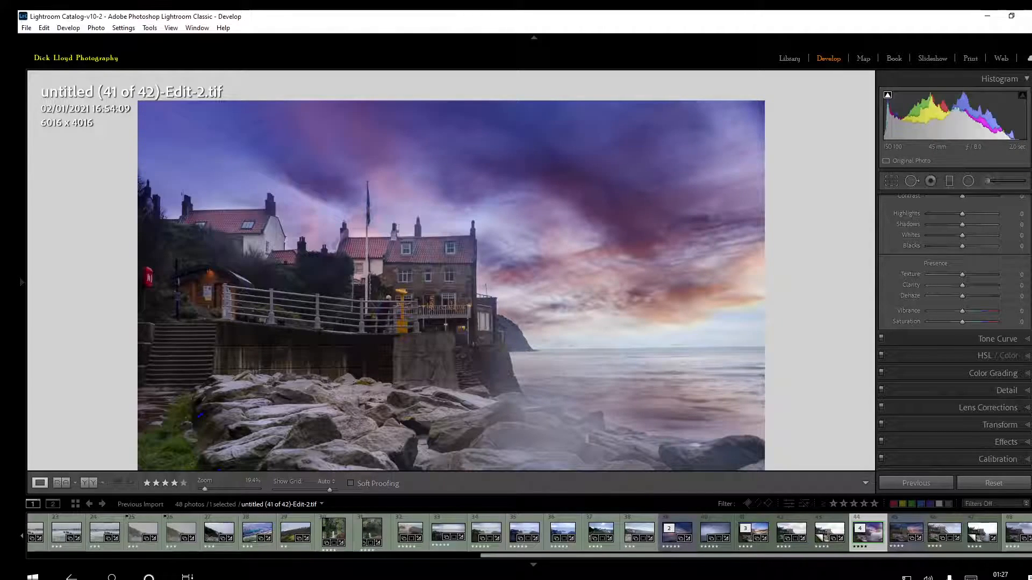
# - Add a graduated filter running from the upper sky down to the rocks and set its exposure to 0.15
pyautogui.scroll(3, 955, 327)
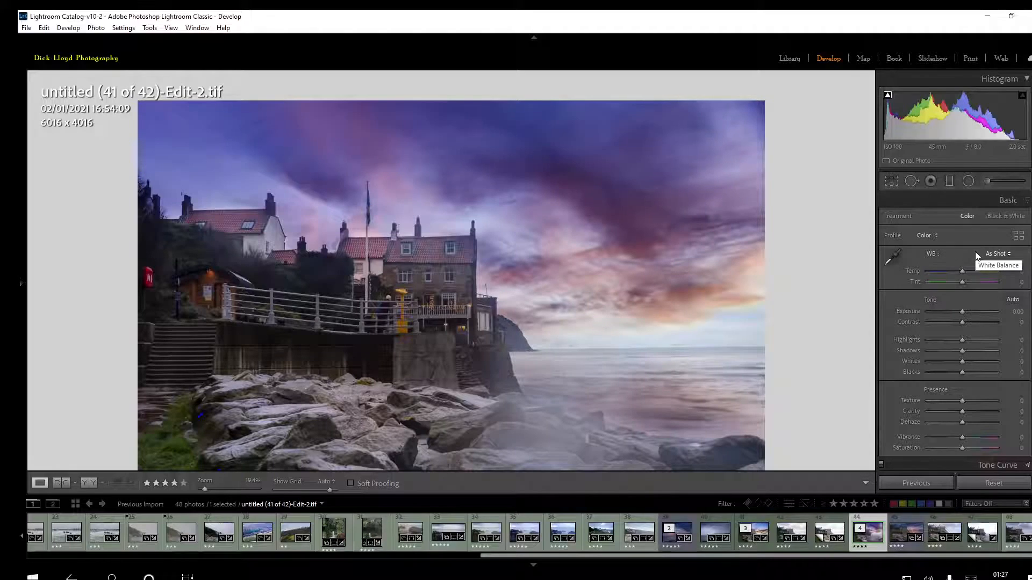
pyautogui.click(949, 181)
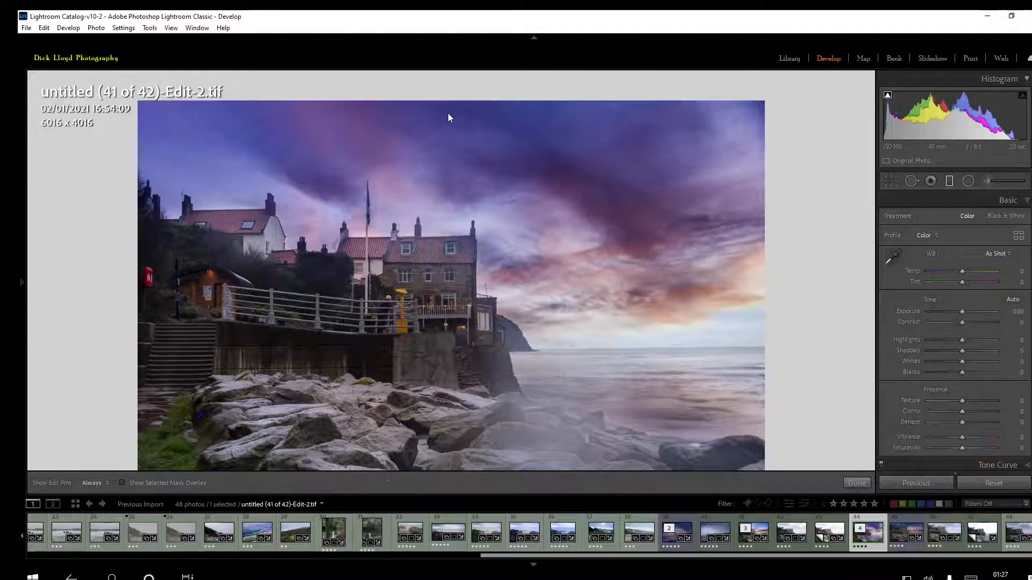
pyautogui.moveTo(525, 110); pyautogui.dragTo(518, 414)
pyautogui.moveTo(518, 264); pyautogui.dragTo(521, 286)
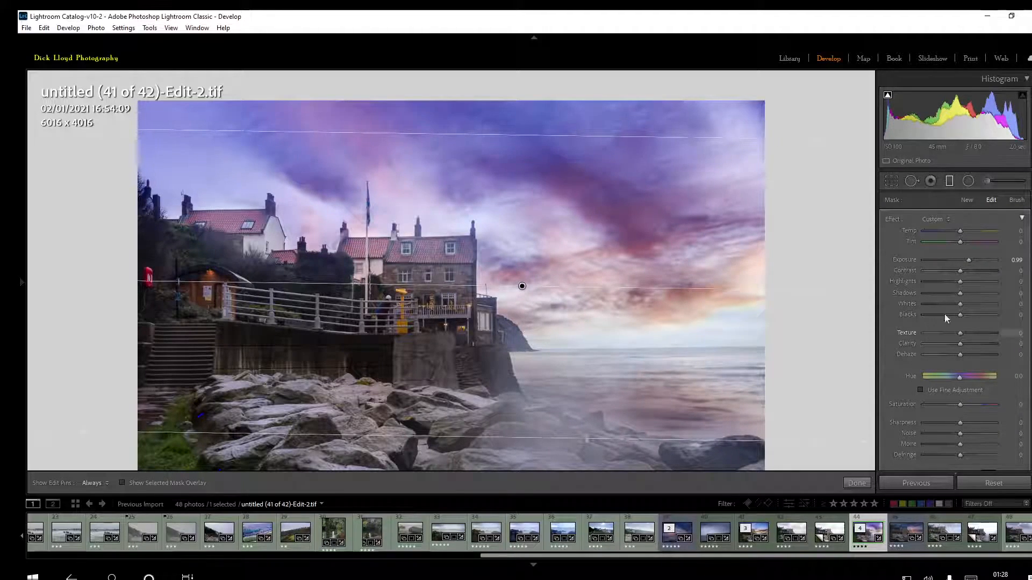
pyautogui.moveTo(968, 263); pyautogui.dragTo(961, 262)
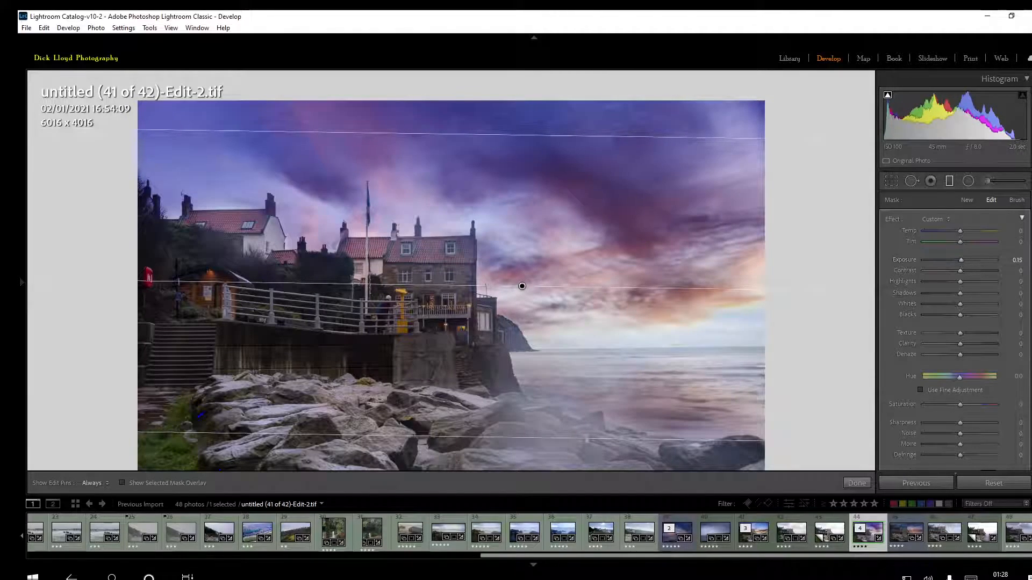
# - Limit the graduated filter with a luminance range mask of 60/100 and finish editing it
pyautogui.scroll(-3, 966, 323)
pyautogui.click(971, 372)
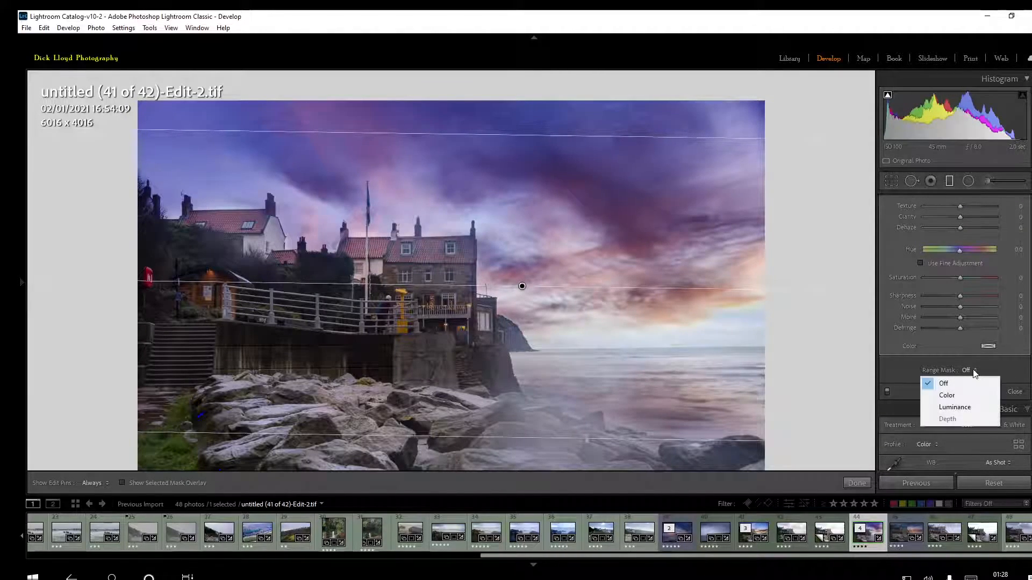
pyautogui.click(955, 407)
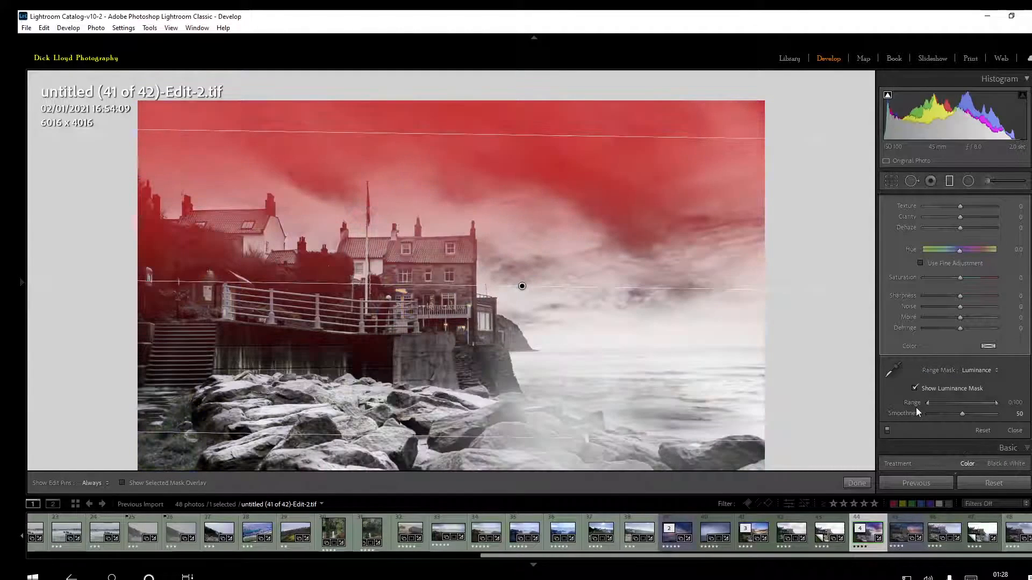
pyautogui.moveTo(926, 404); pyautogui.dragTo(966, 404)
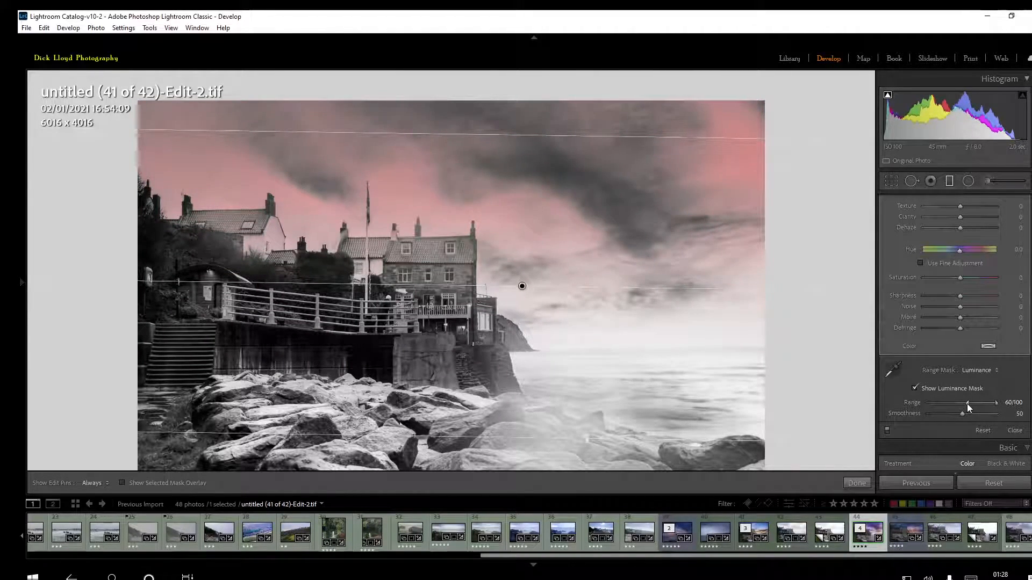
pyautogui.click(858, 483)
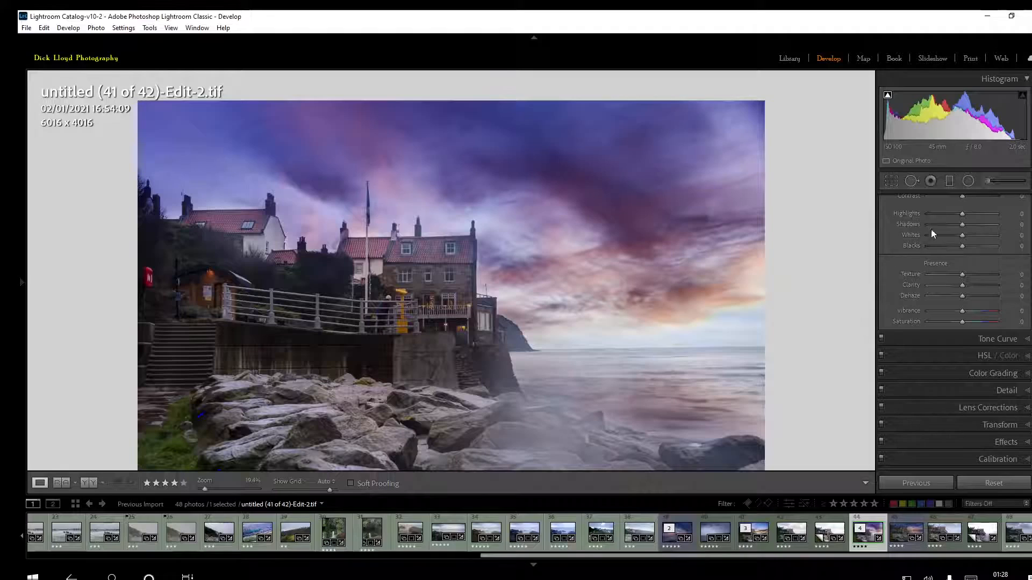
# - Draw a wide, flat radial filter over the bright horizon and reshape it to run from the headland past the photo's edge
pyautogui.click(967, 182)
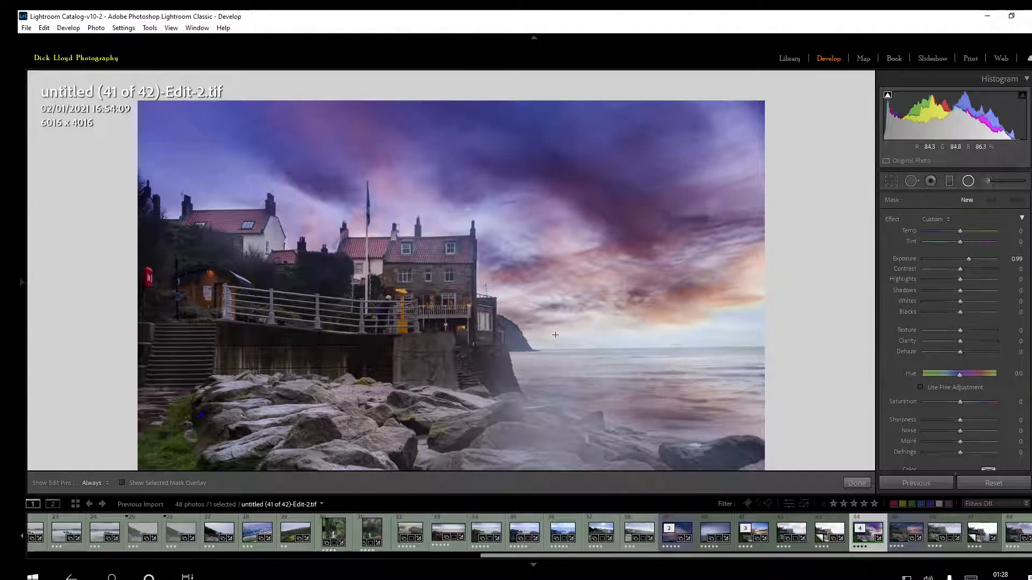
pyautogui.moveTo(543, 333); pyautogui.dragTo(747, 348)
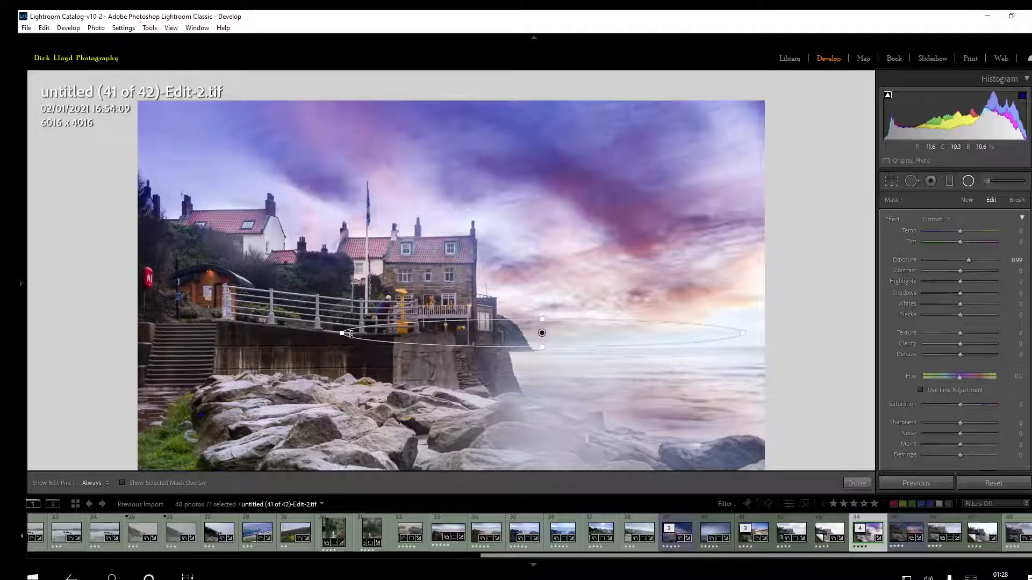
pyautogui.moveTo(342, 334); pyautogui.dragTo(588, 336)
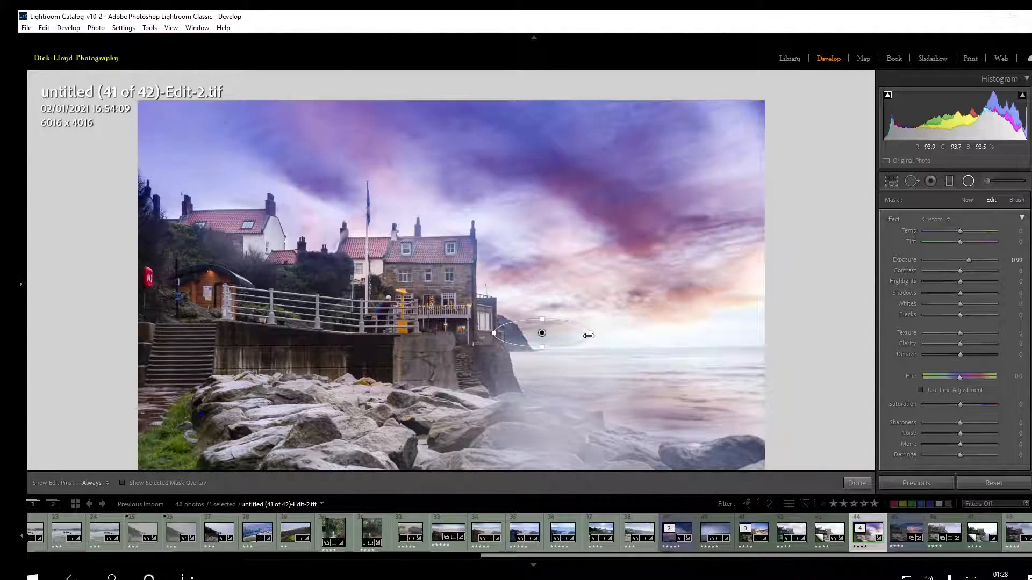
pyautogui.moveTo(591, 337); pyautogui.dragTo(837, 335)
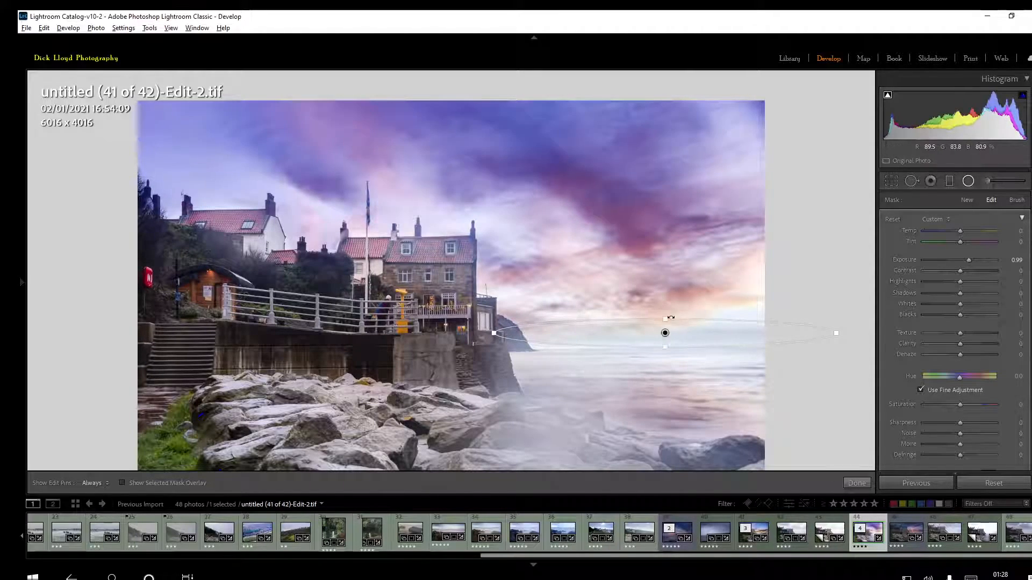
pyautogui.moveTo(667, 321); pyautogui.dragTo(685, 294)
pyautogui.moveTo(663, 345); pyautogui.dragTo(667, 360)
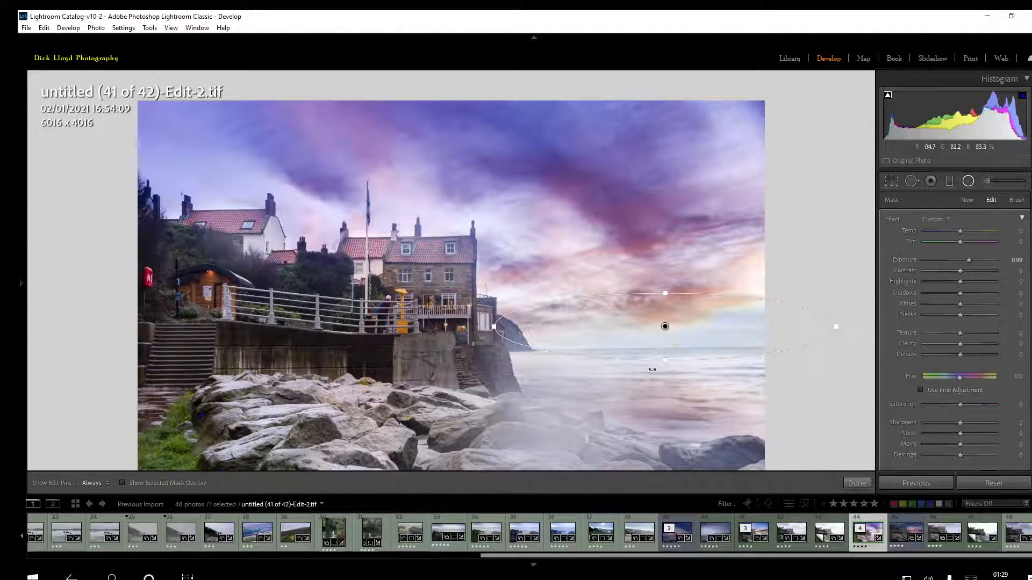
pyautogui.press('alt')
pyautogui.moveTo(495, 328); pyautogui.dragTo(520, 326)
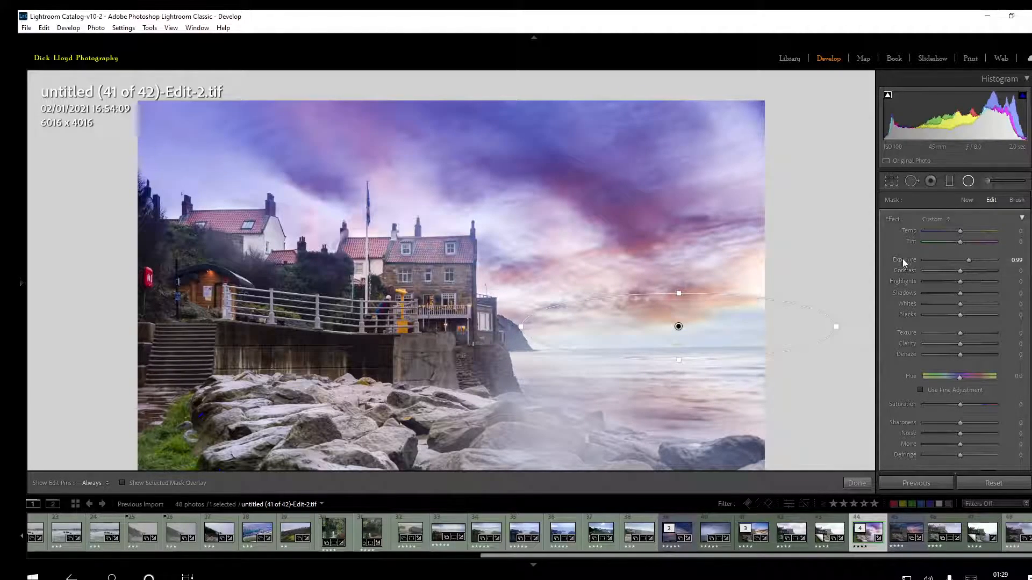
# - Invert the horizon's radial filter and set temp to 50, exposure to 0.45, contrast to 8 and saturation to 22
pyautogui.scroll(-3, 919, 461)
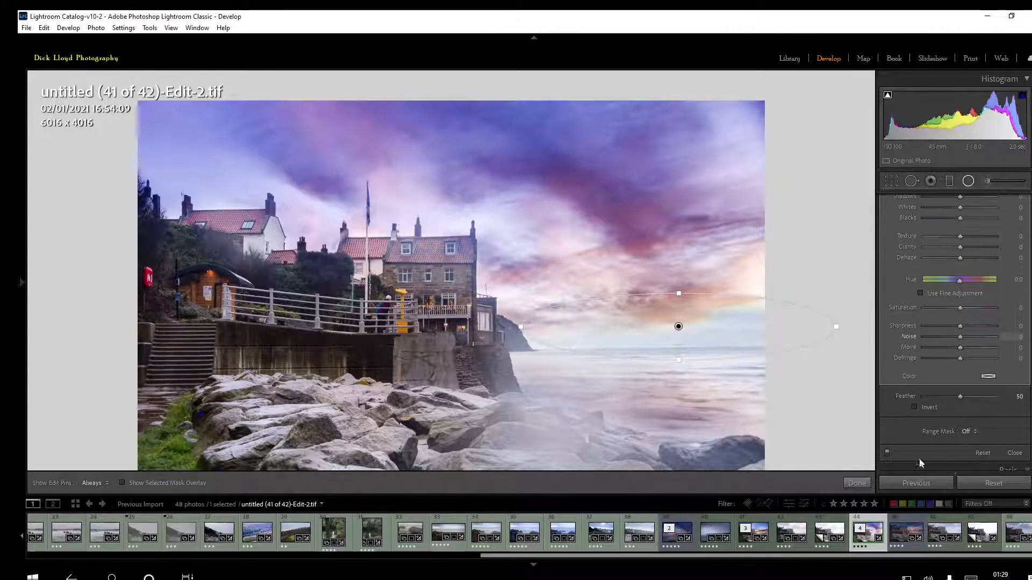
pyautogui.click(913, 406)
pyautogui.scroll(3, 914, 407)
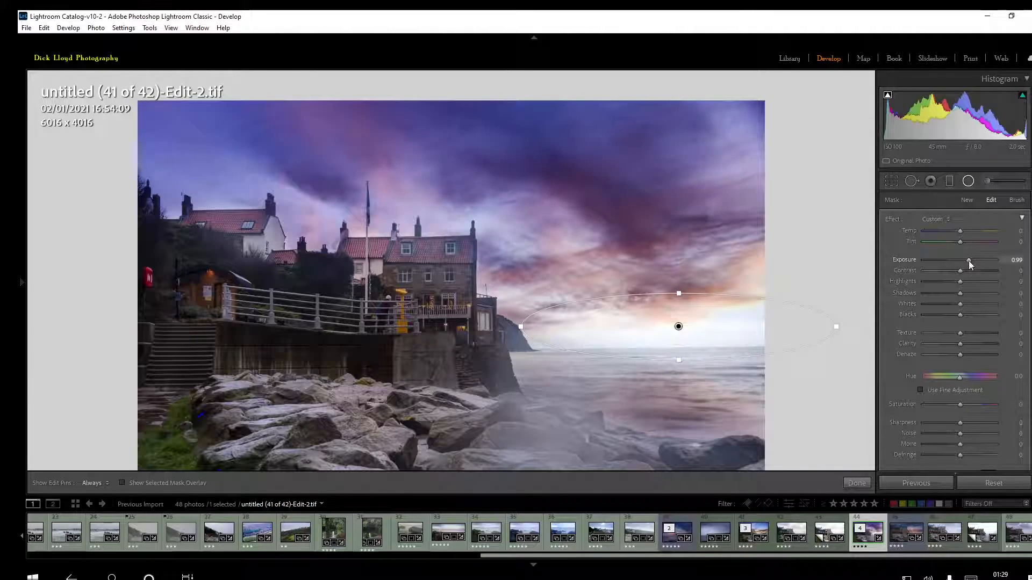
pyautogui.moveTo(969, 259); pyautogui.dragTo(978, 234)
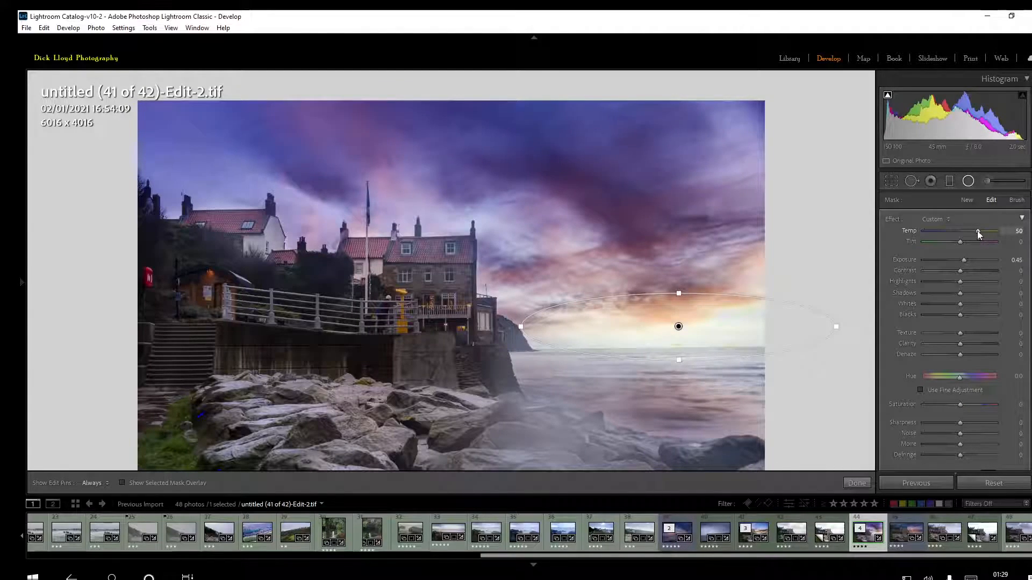
pyautogui.moveTo(959, 404); pyautogui.dragTo(968, 403)
pyautogui.click(858, 484)
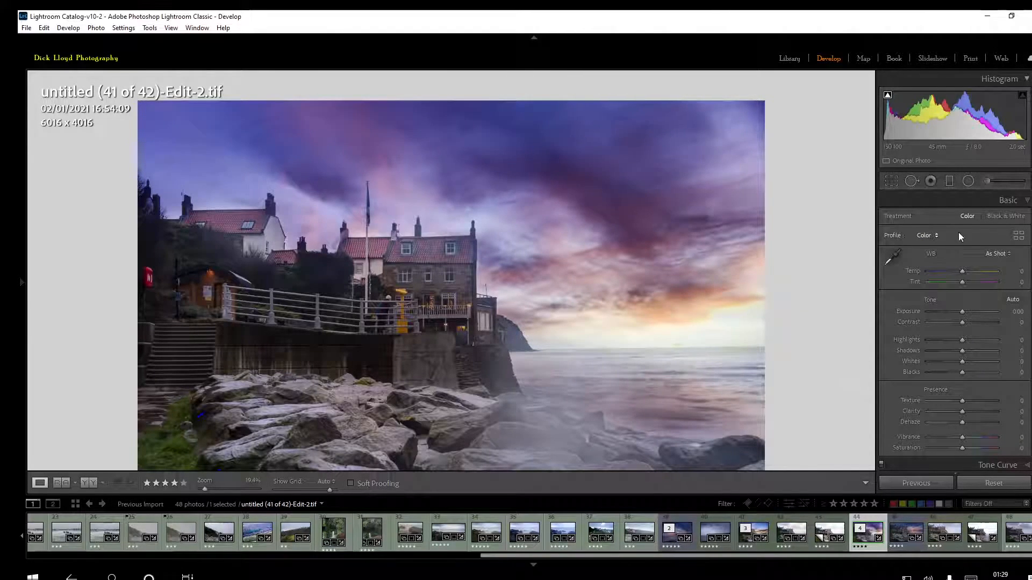
# - Reselect the horizon's radial filter and compare the photo with the effect off and on
pyautogui.click(968, 181)
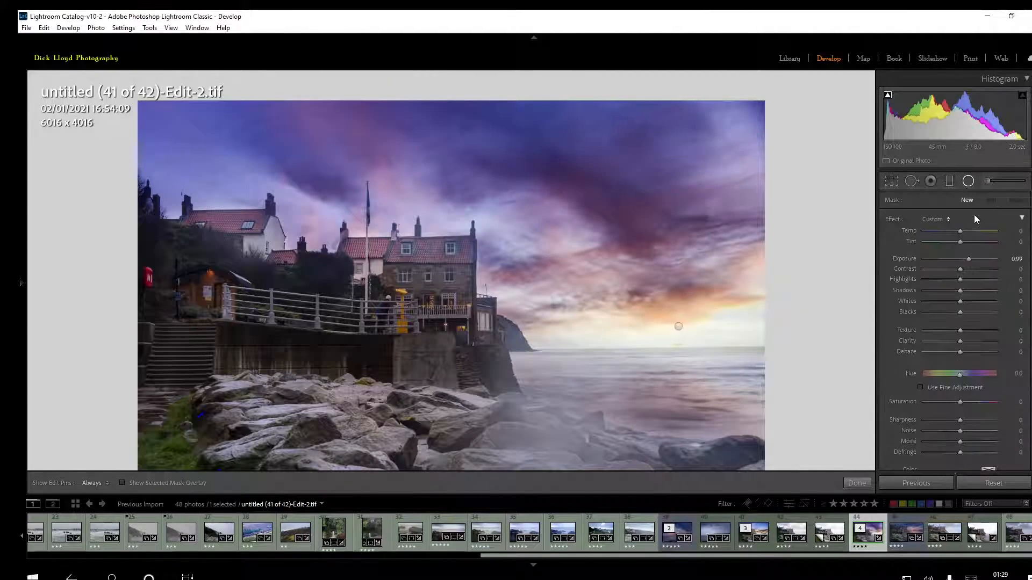
pyautogui.click(678, 327)
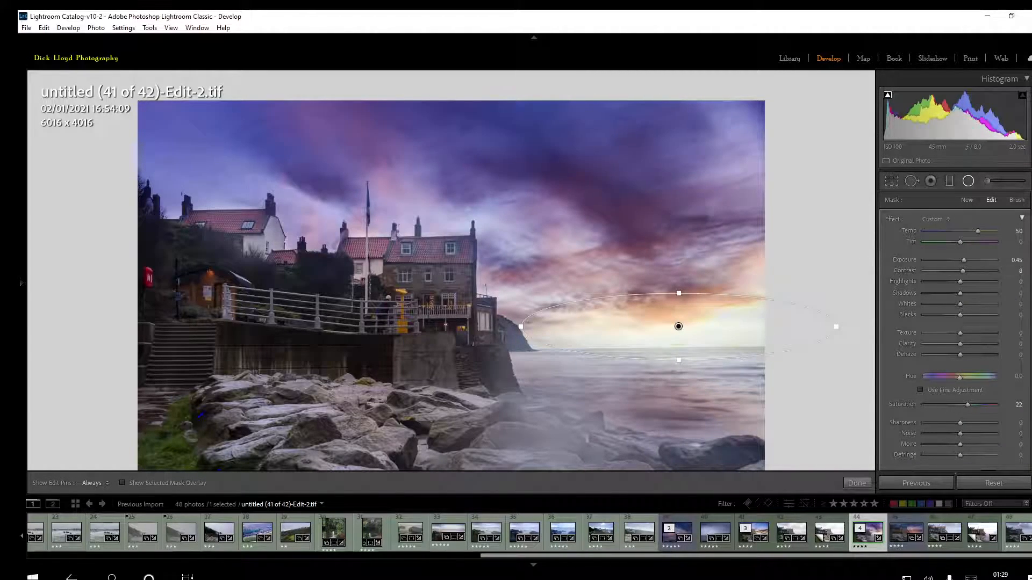
pyautogui.scroll(-5, 955, 330)
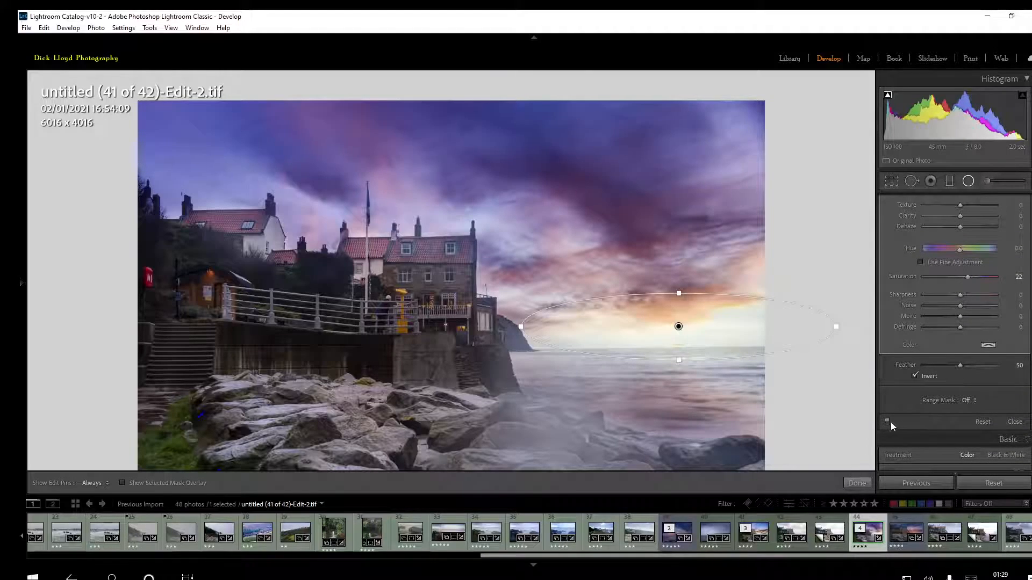
pyautogui.click(887, 422)
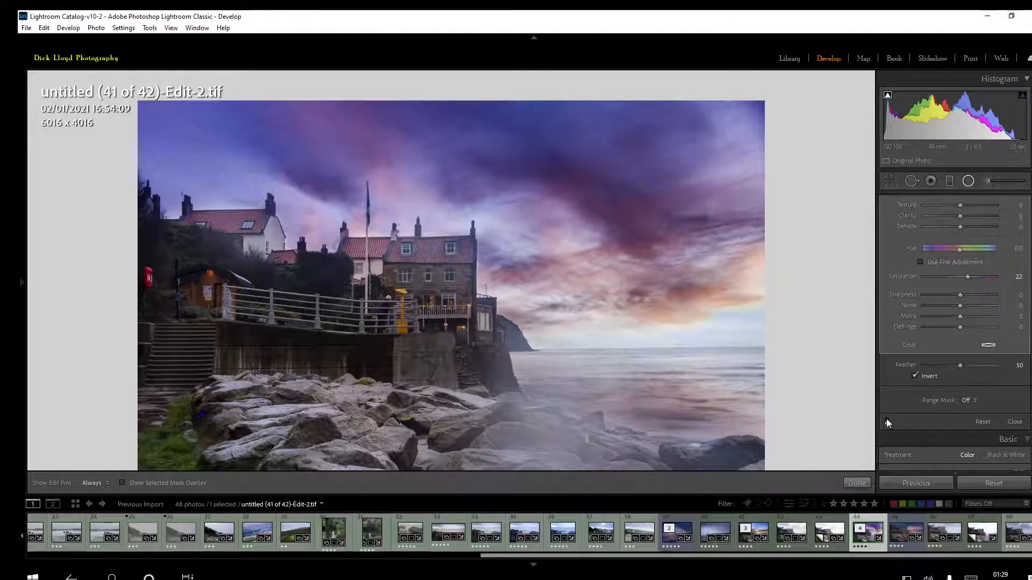
pyautogui.click(887, 422)
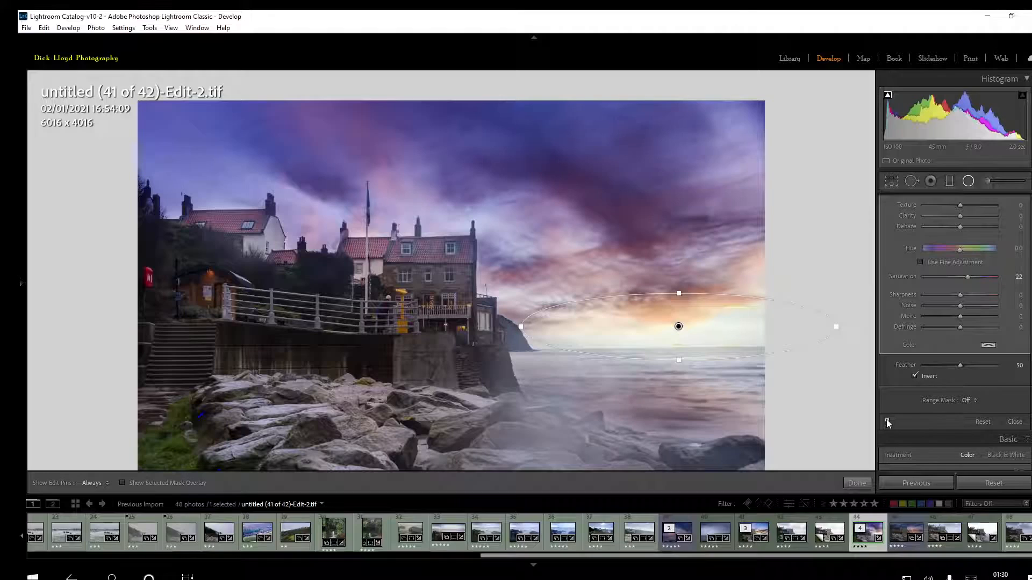
pyautogui.click(856, 483)
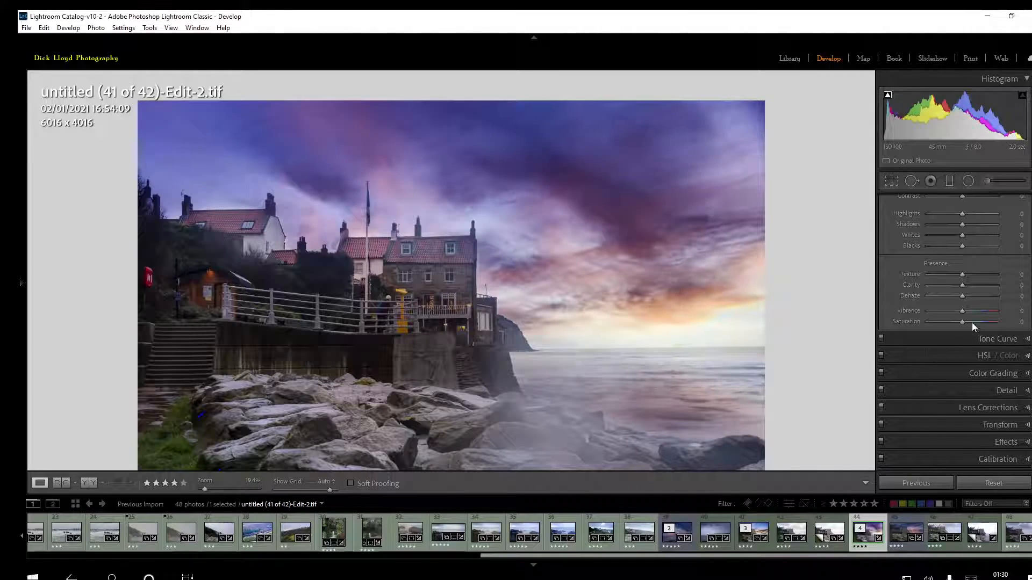
# - Set the whole photo's Dehaze to +2
pyautogui.scroll(1, 1024, 312)
pyautogui.scroll(1, 1005, 310)
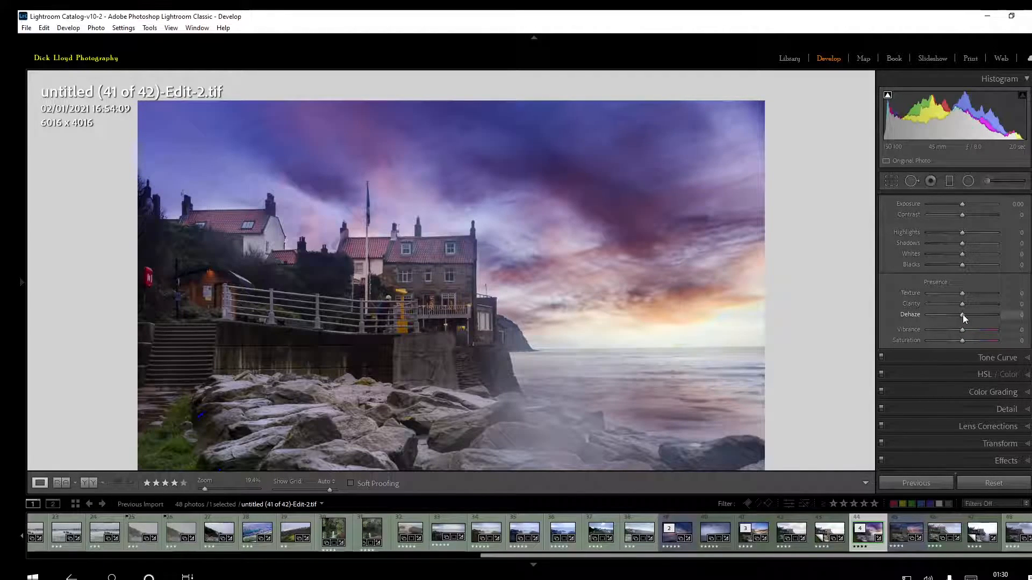
pyautogui.moveTo(962, 315)
pyautogui.mouseDown()
pyautogui.moveTo(972, 314)
pyautogui.moveTo(963, 314)
pyautogui.mouseUp()
# - Paint an adjustment brush mask over the hazy rocks beside the sea, with the mask overlay shown
pyautogui.press('k')
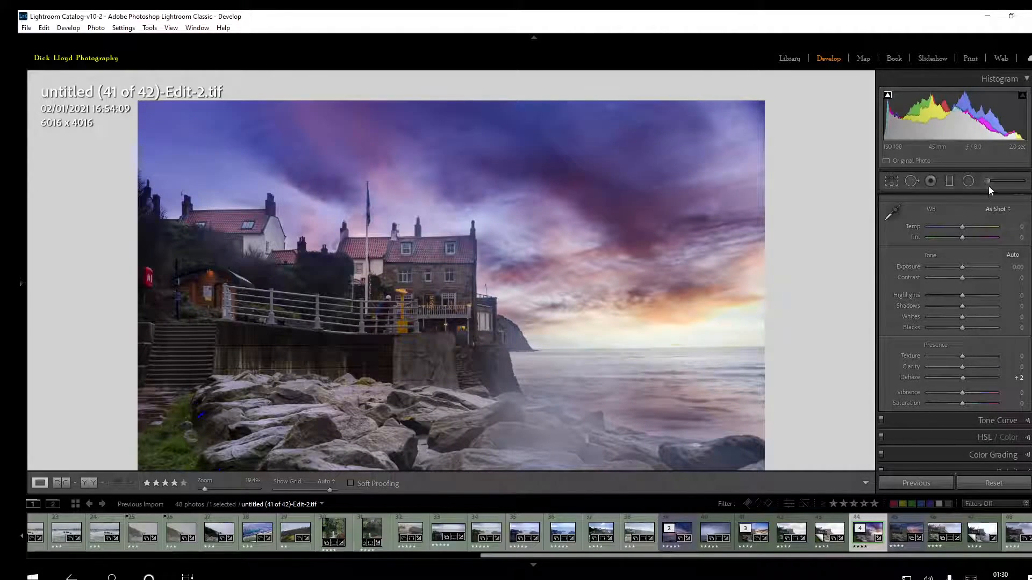
pyautogui.click(990, 186)
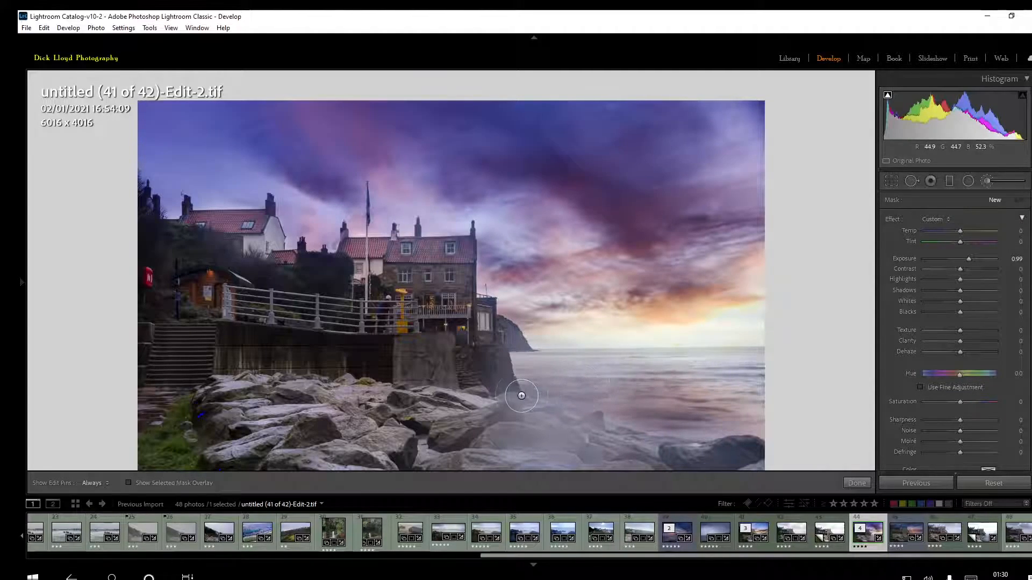
pyautogui.click(988, 181)
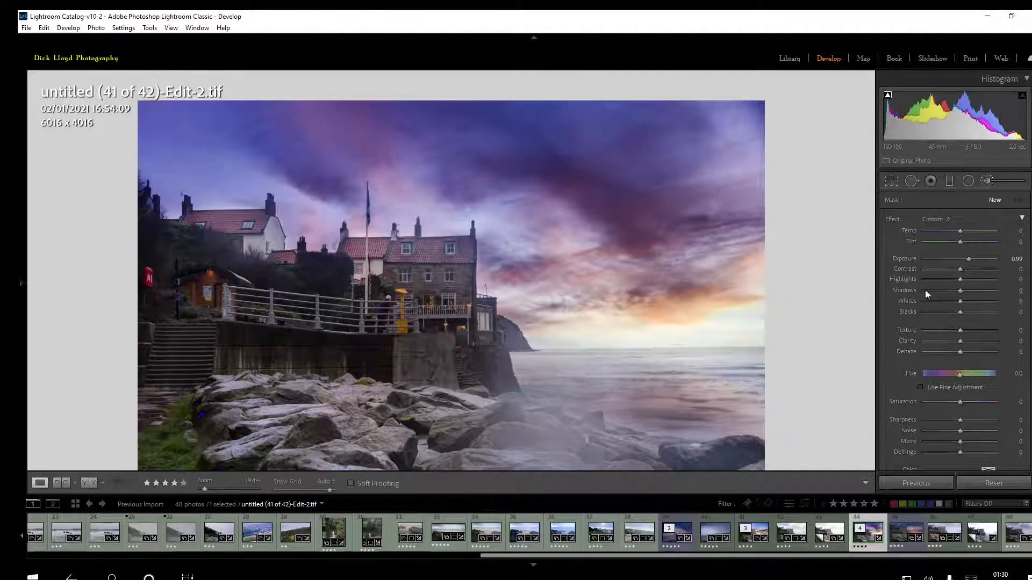
pyautogui.moveTo(553, 426); pyautogui.dragTo(563, 380)
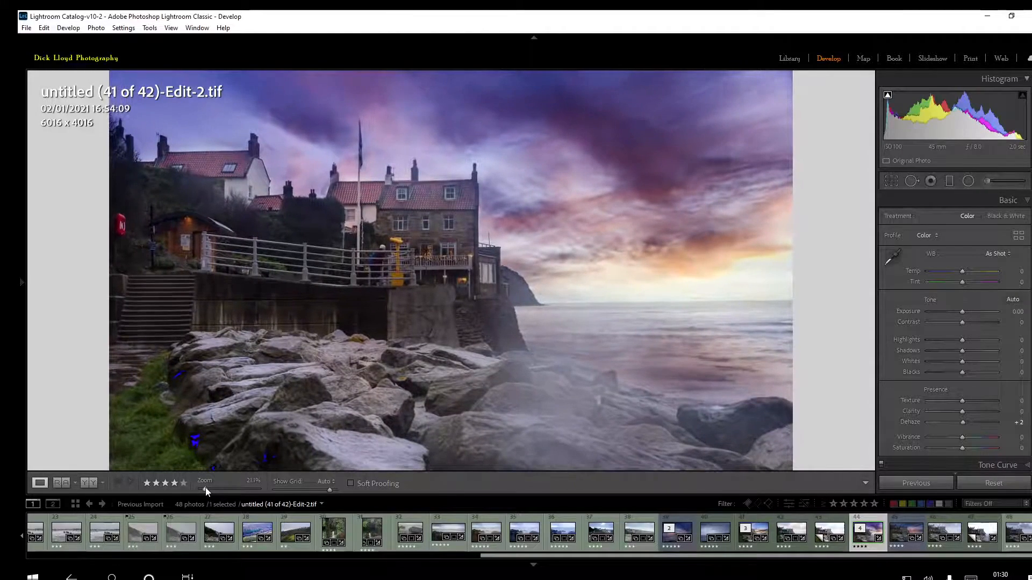
pyautogui.moveTo(205, 488); pyautogui.dragTo(204, 488)
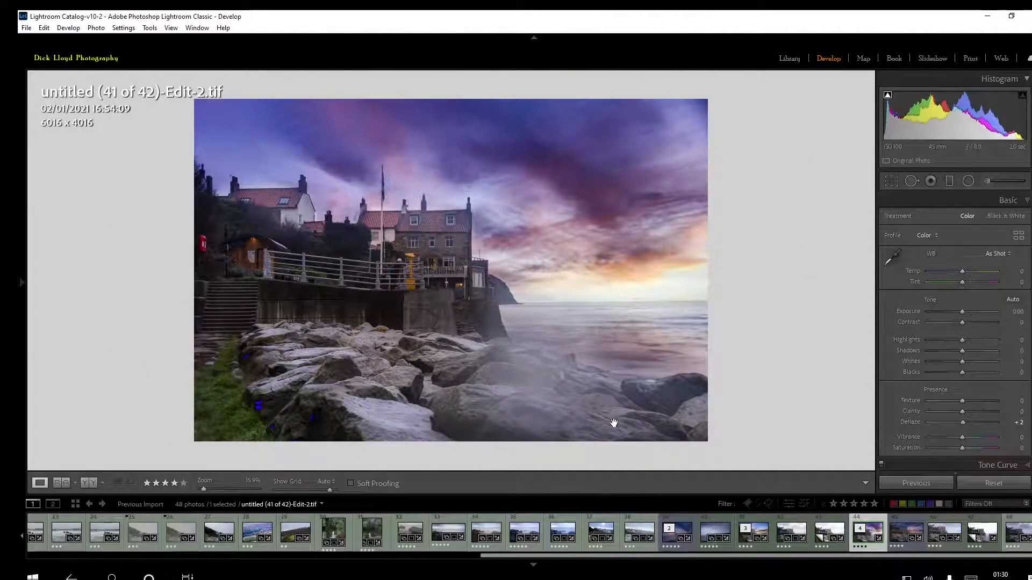
pyautogui.click(986, 183)
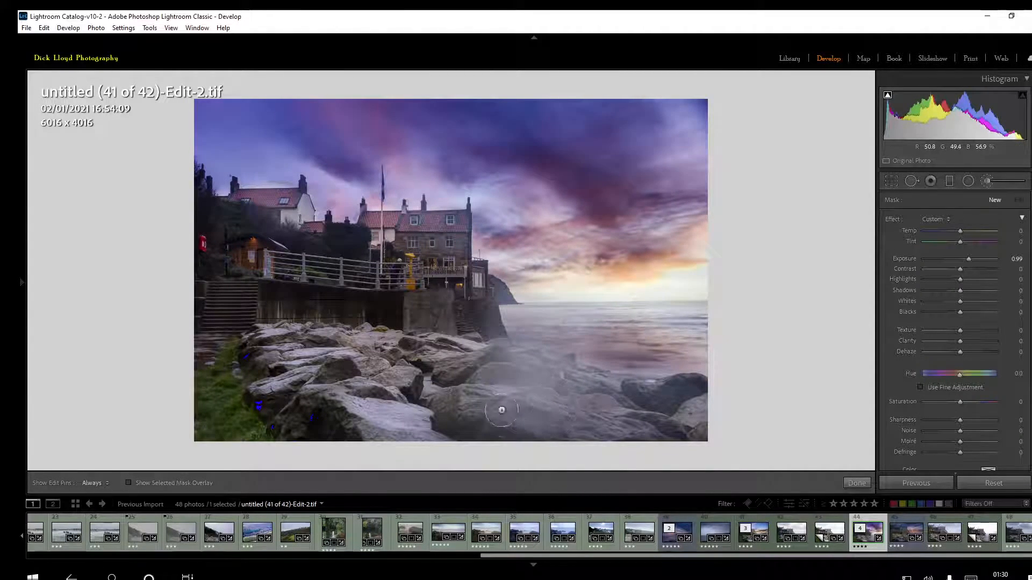
pyautogui.click(127, 485)
pyautogui.moveTo(606, 420)
pyautogui.mouseDown()
pyautogui.moveTo(492, 384)
pyautogui.moveTo(594, 425)
pyautogui.moveTo(510, 410)
pyautogui.moveTo(626, 427)
pyautogui.moveTo(555, 385)
pyautogui.moveTo(658, 398)
pyautogui.moveTo(497, 355)
pyautogui.moveTo(543, 416)
pyautogui.moveTo(530, 356)
pyautogui.moveTo(566, 397)
pyautogui.moveTo(561, 376)
pyautogui.moveTo(542, 355)
pyautogui.moveTo(557, 419)
pyautogui.moveTo(581, 377)
pyautogui.moveTo(621, 403)
pyautogui.moveTo(599, 401)
pyautogui.moveTo(627, 411)
pyautogui.moveTo(642, 403)
pyautogui.moveTo(585, 393)
pyautogui.moveTo(559, 425)
pyautogui.mouseUp()
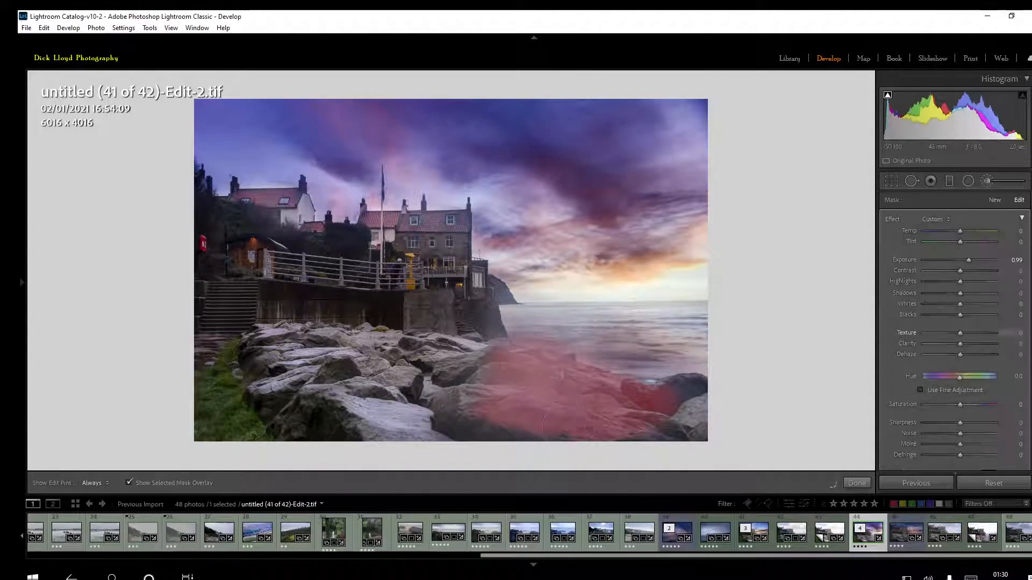
# - Hide the mask overlay, set the rock brush adjustment to Dehaze 61, Contrast 17 and Exposure 0.39, and finish the brush edit
pyautogui.click(129, 482)
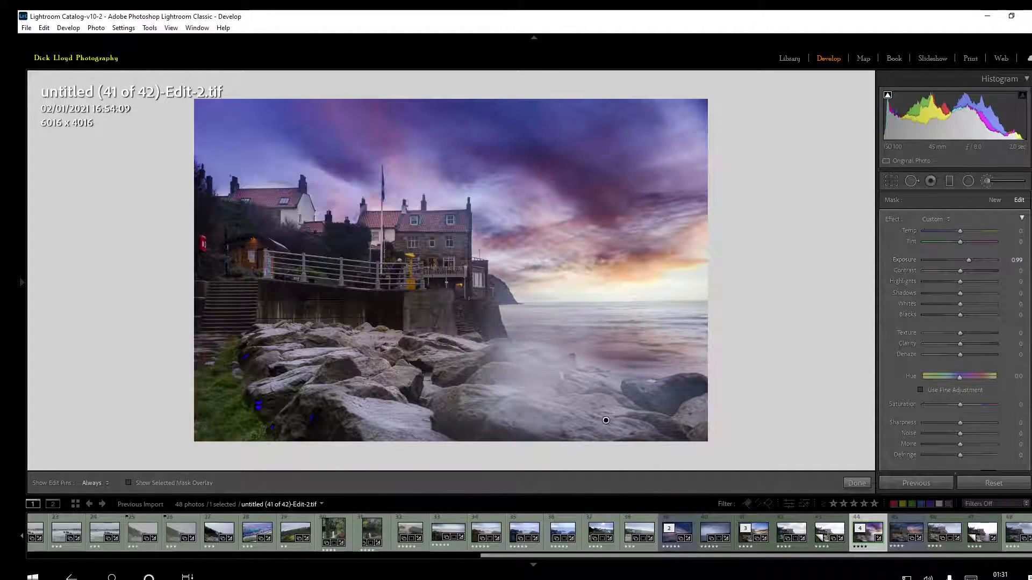
pyautogui.scroll(-1, 954, 333)
pyautogui.scroll(-1, 1010, 337)
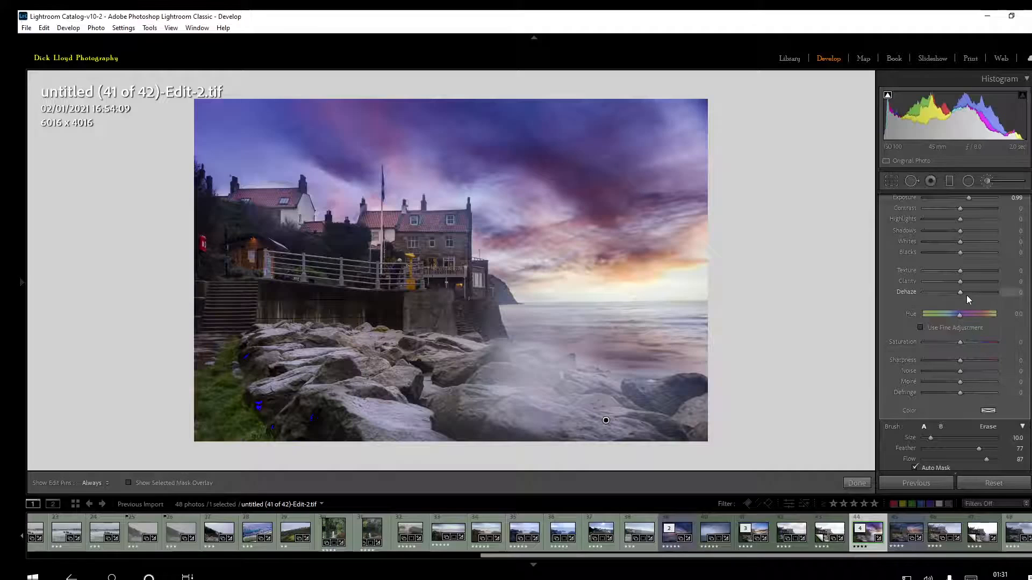
pyautogui.moveTo(966, 294); pyautogui.dragTo(983, 292)
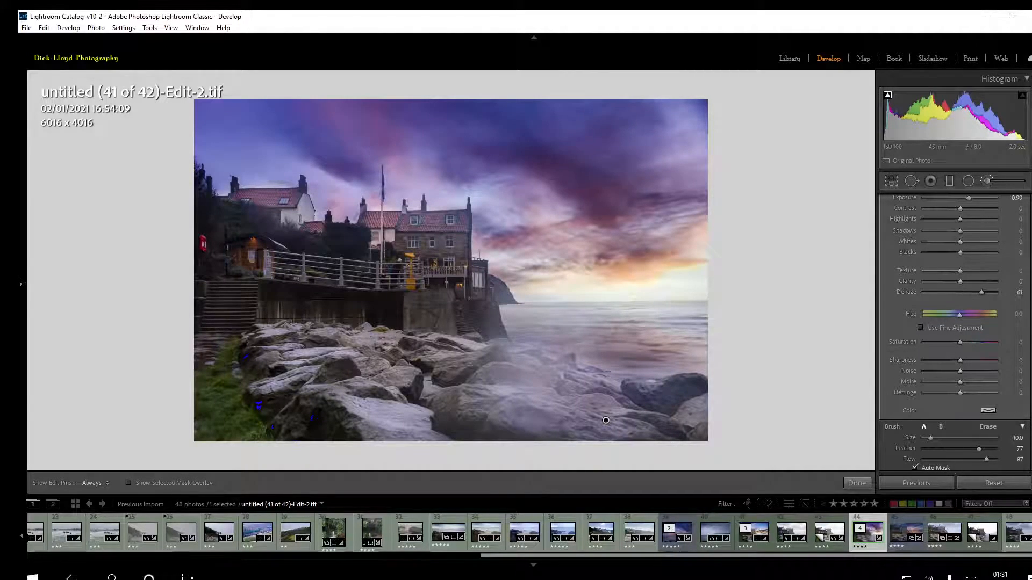
pyautogui.scroll(2, 962, 248)
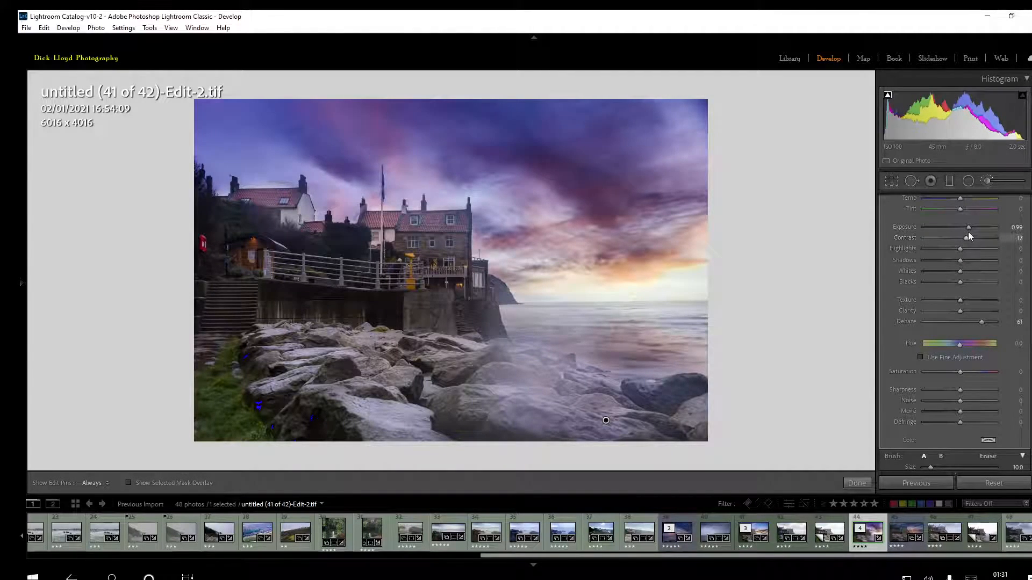
pyautogui.moveTo(968, 229); pyautogui.dragTo(963, 229)
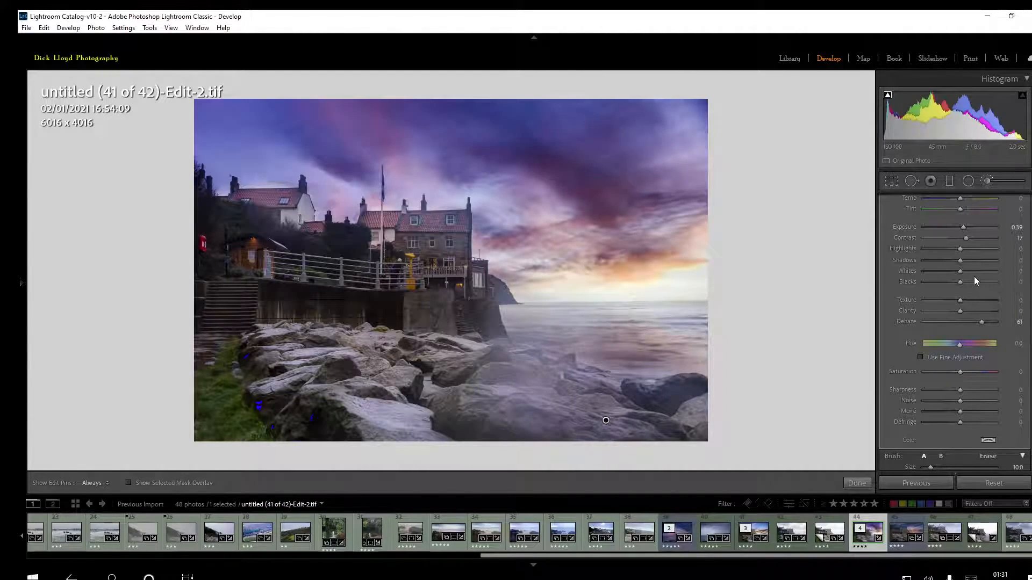
pyautogui.click(856, 483)
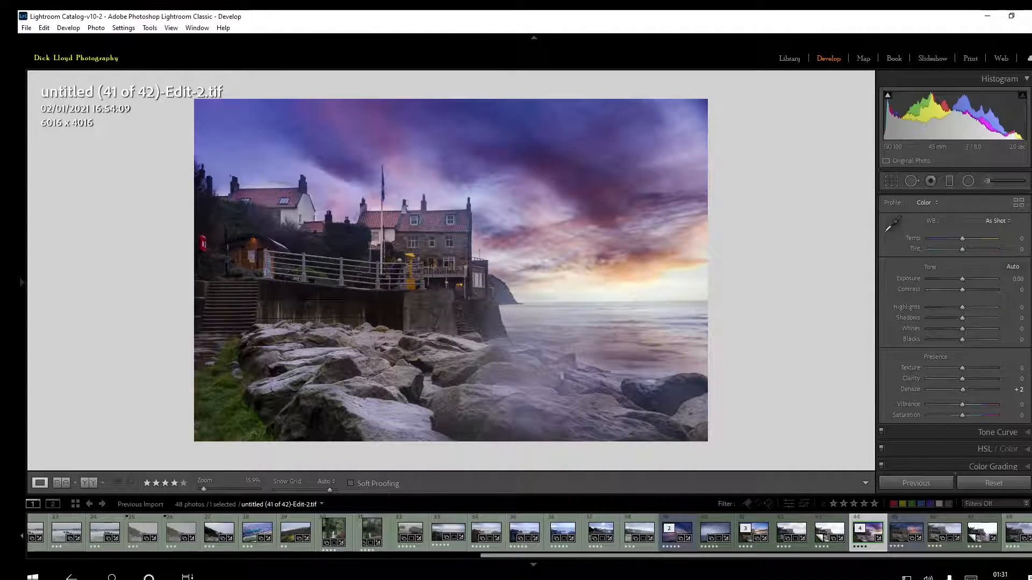
# - Add a subtle post-crop vignette to the whole photo with an amount of -9
pyautogui.scroll(-5, 954, 329)
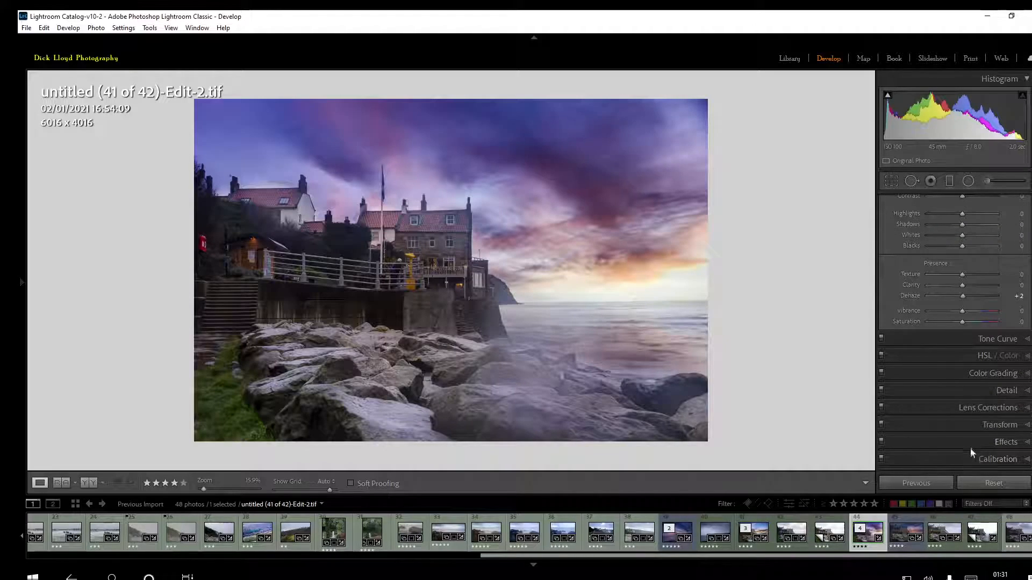
pyautogui.click(970, 443)
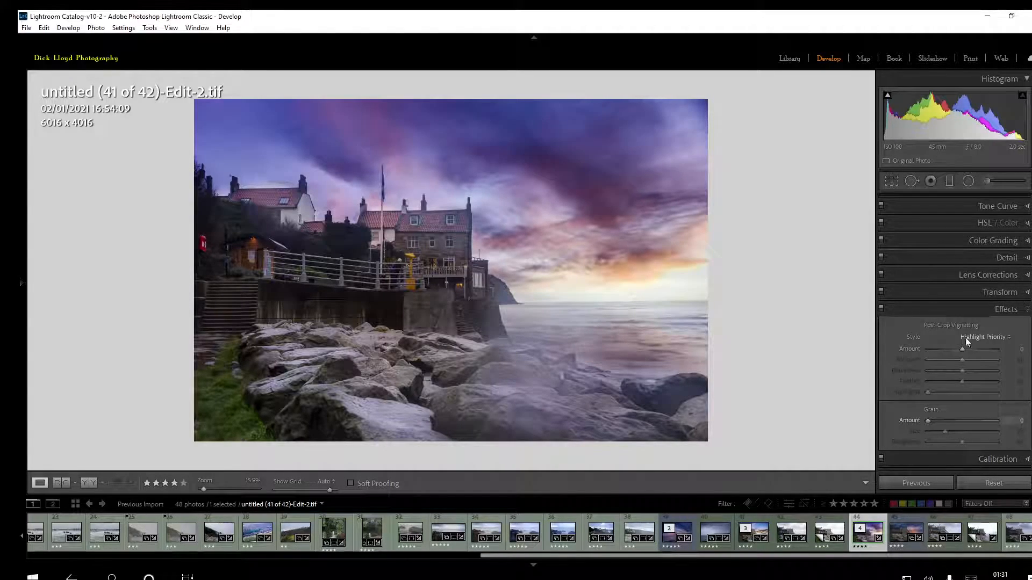
pyautogui.moveTo(962, 348); pyautogui.dragTo(960, 347)
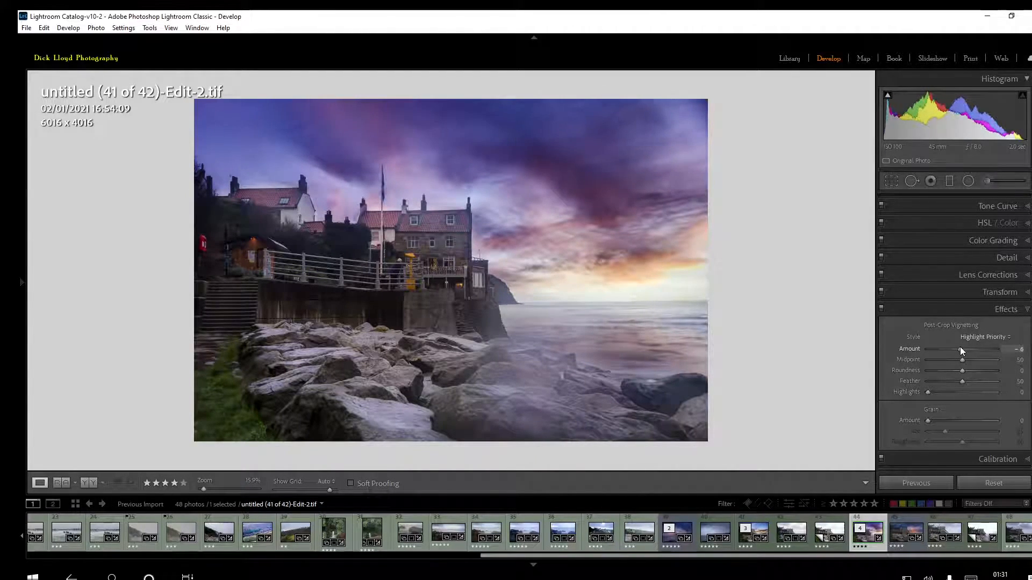
pyautogui.moveTo(960, 349); pyautogui.dragTo(959, 349)
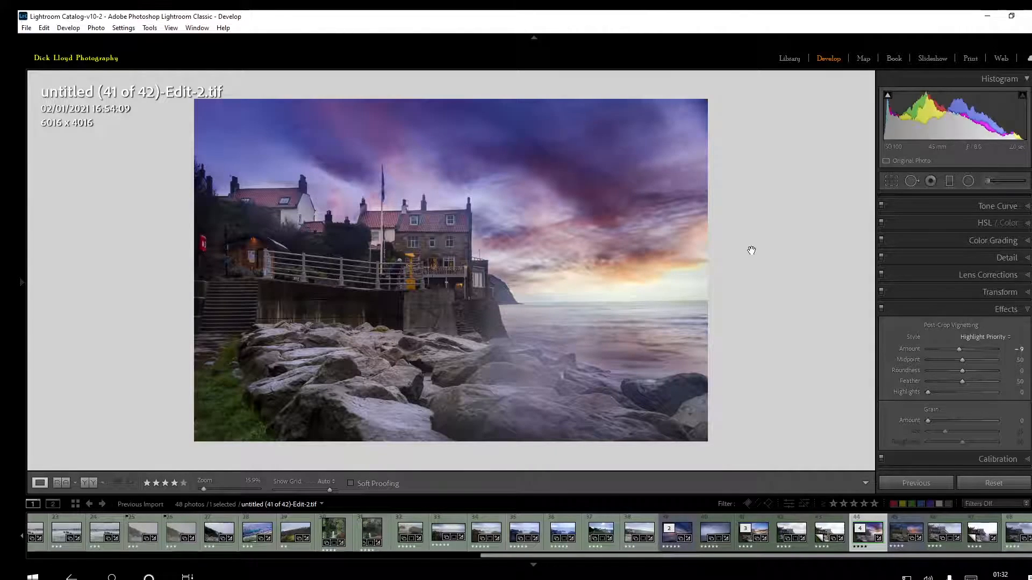
# - Compare the edited photo with its before version side by side and as a split view, then return to the single-photo view
pyautogui.click(790, 58)
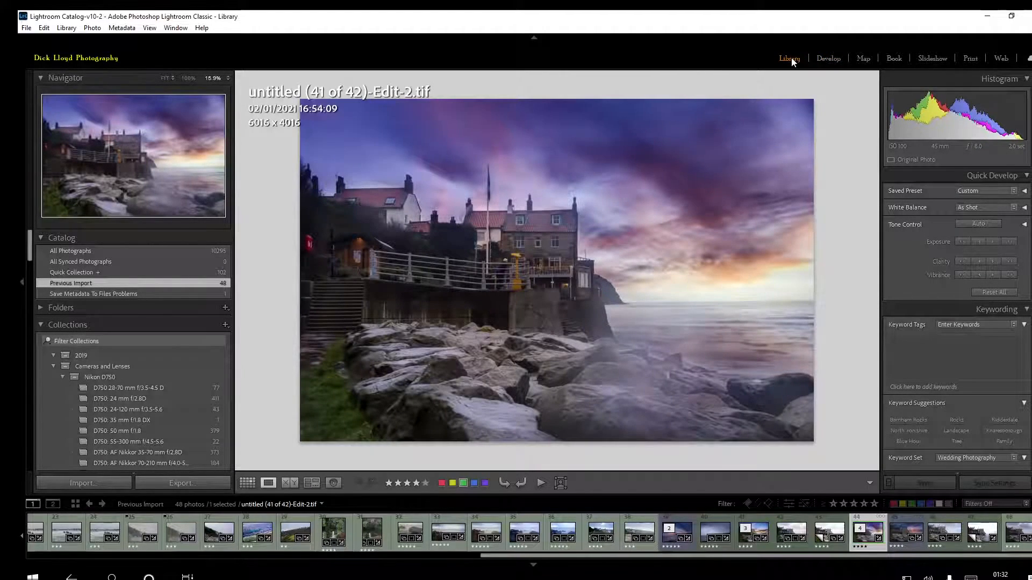
pyautogui.click(829, 59)
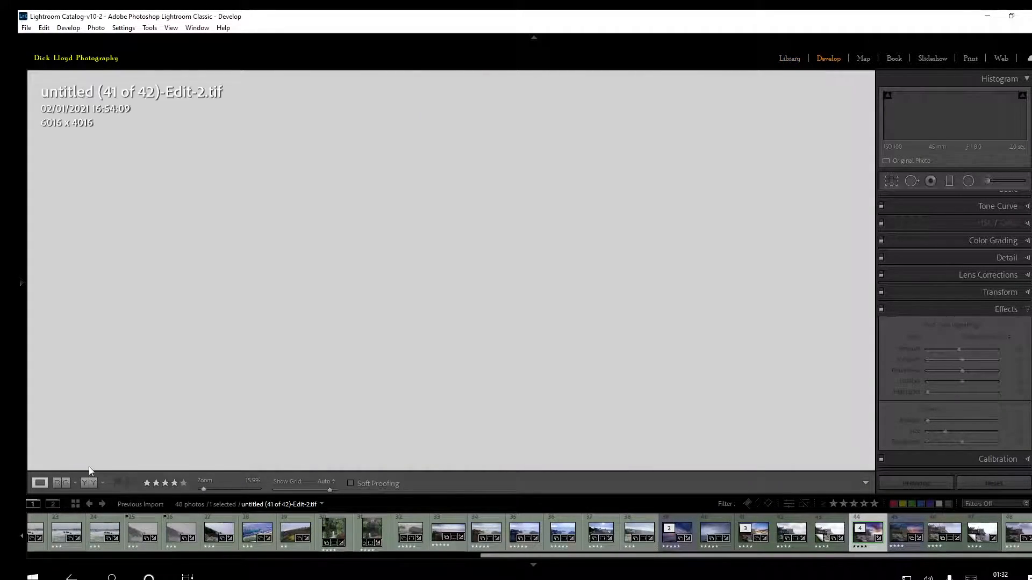
pyautogui.click(98, 483)
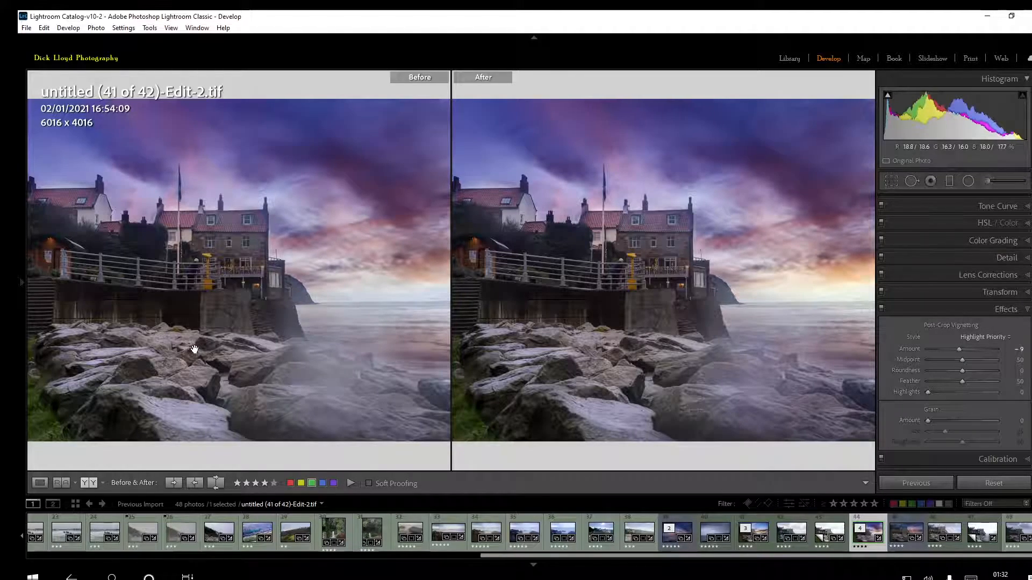
pyautogui.click(89, 483)
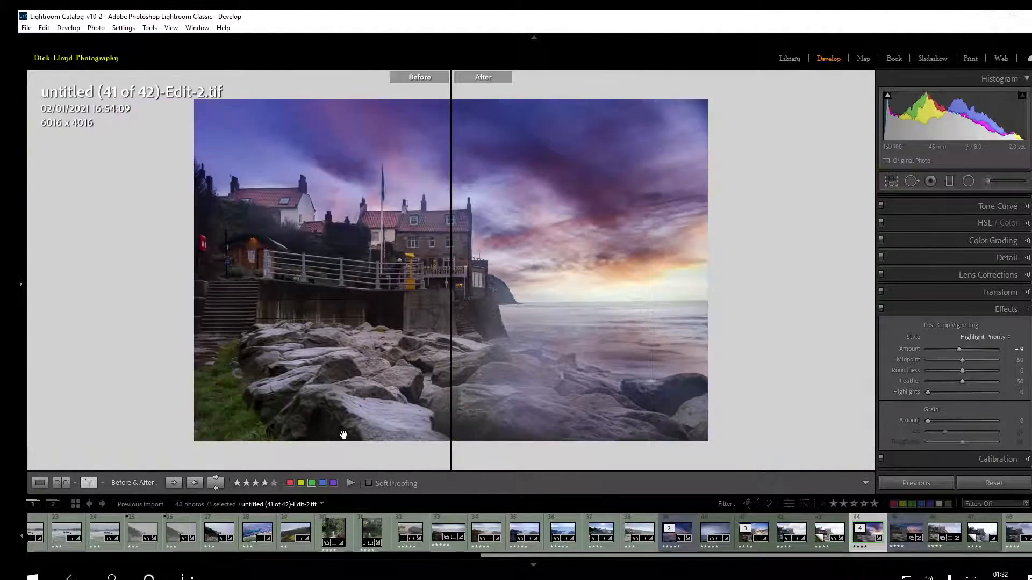
pyautogui.click(39, 483)
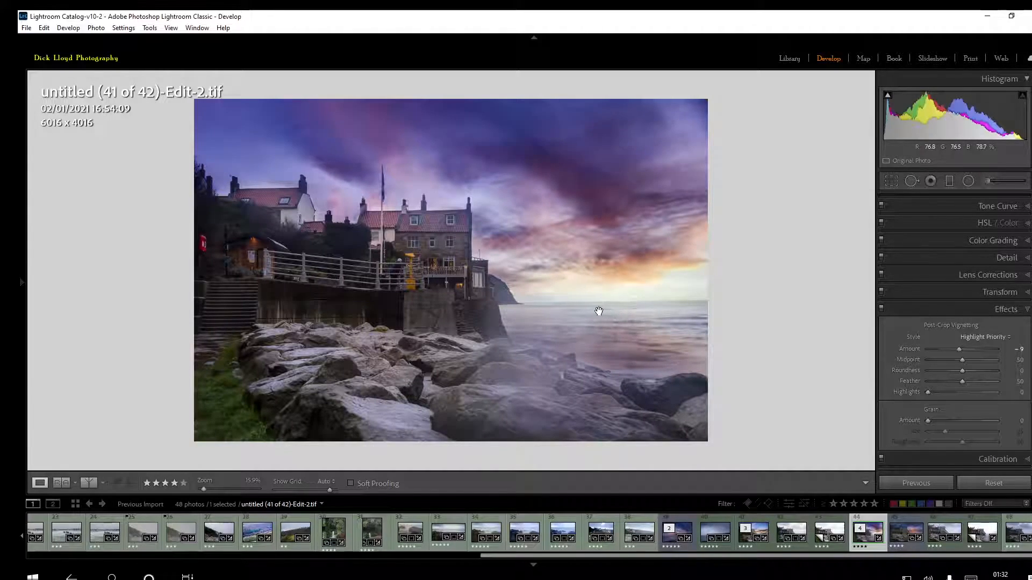
# - Export the photo from the Library with the custom file name text "Robin Hood's Bay sky replaced v3"
pyautogui.click(789, 58)
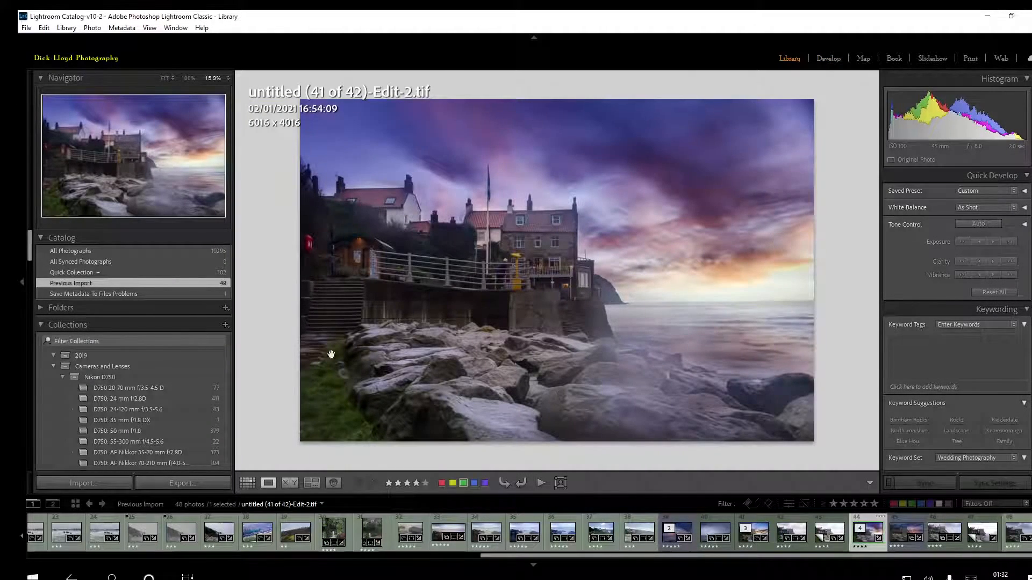
pyautogui.click(189, 484)
pyautogui.tripleClick(476, 291)
pyautogui.click(476, 290)
pyautogui.press('BackSpace')
pyautogui.write('3')
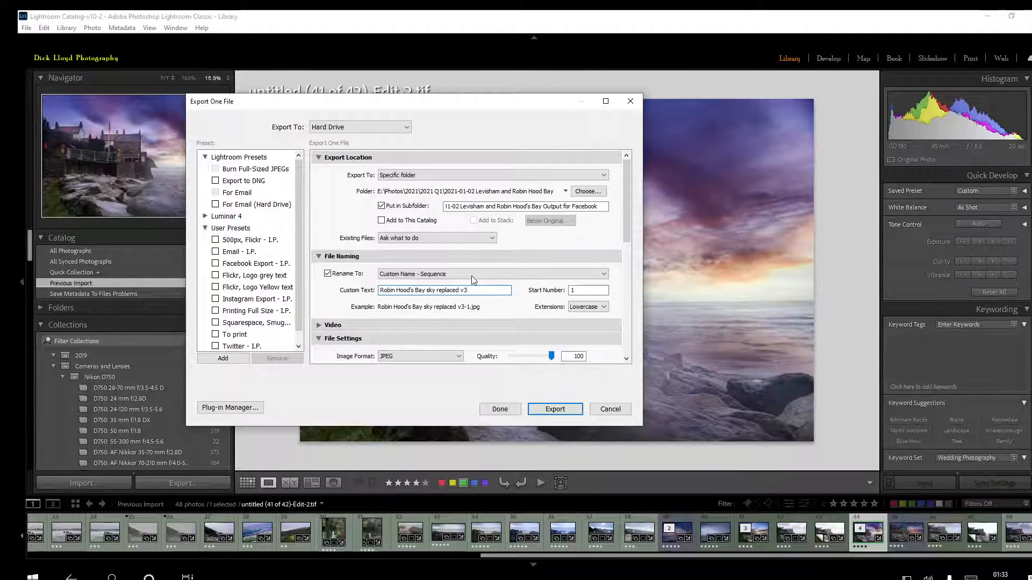
pyautogui.click(555, 409)
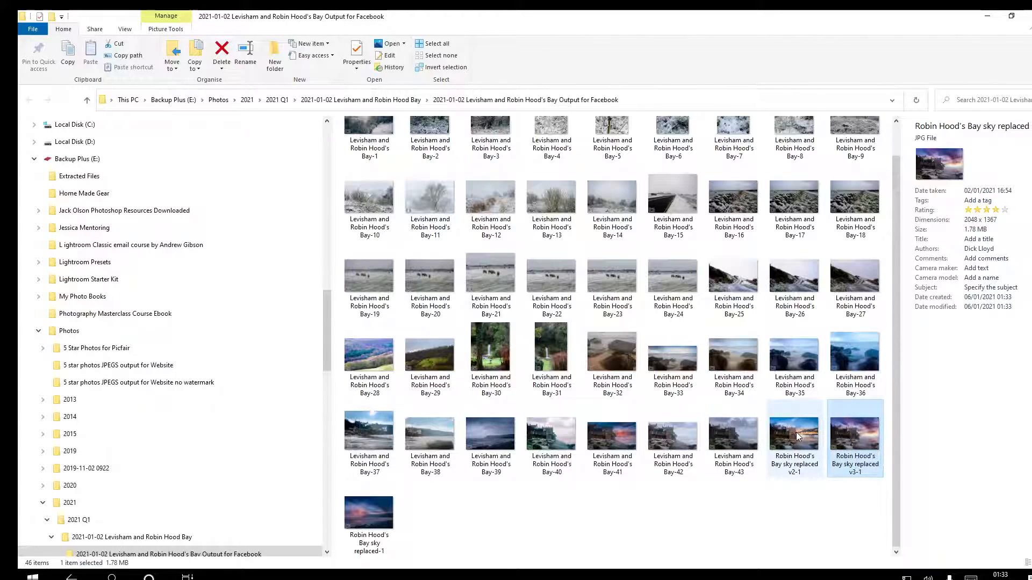
# - Open Levisham and Robin Hood's Bay-41 from the export folder in Photos and browse forward through the exported sky versions to compare them
pyautogui.moveTo(795, 431)
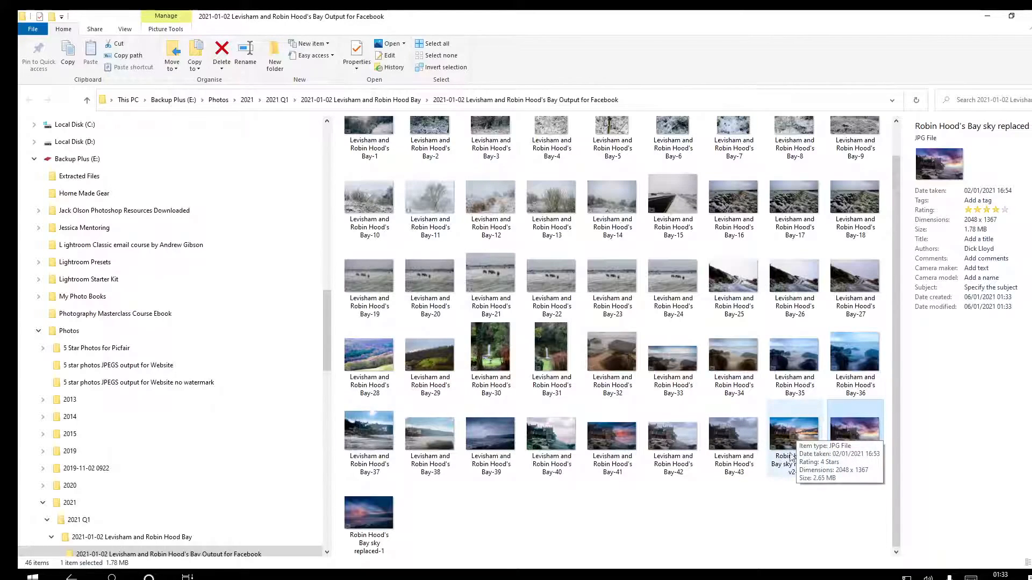
pyautogui.click(611, 434)
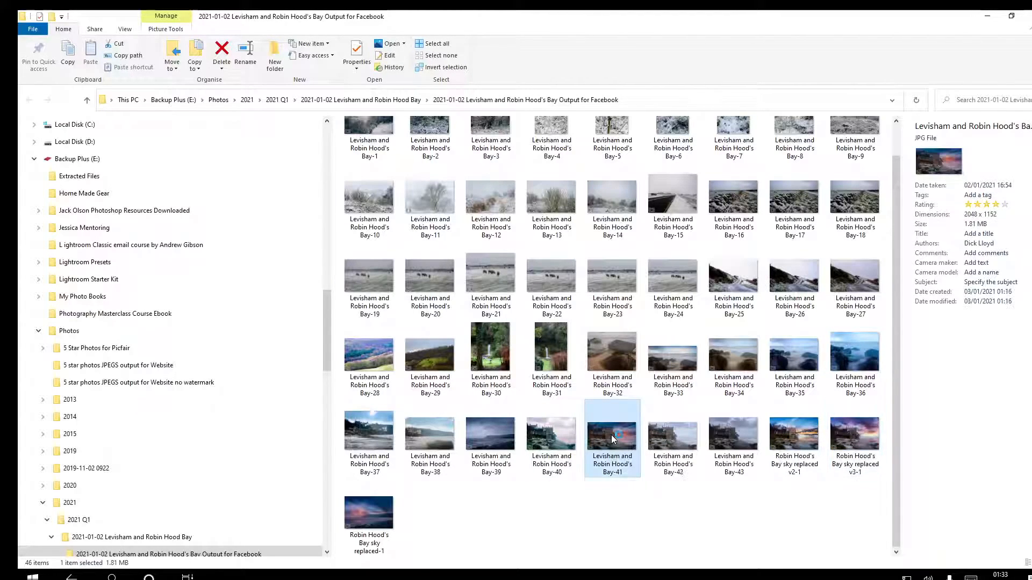
pyautogui.doubleClick(611, 434)
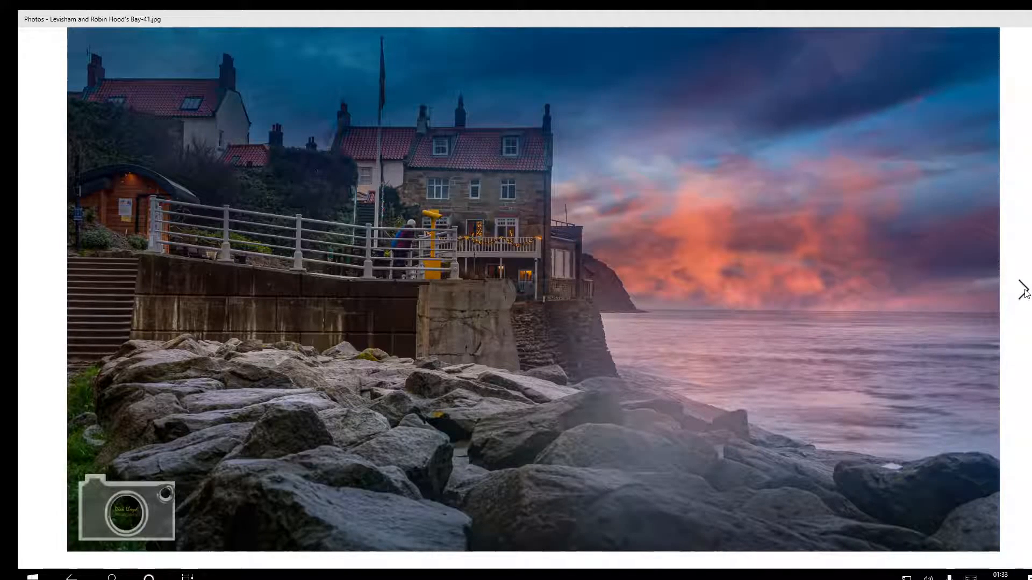
pyautogui.click(1023, 290)
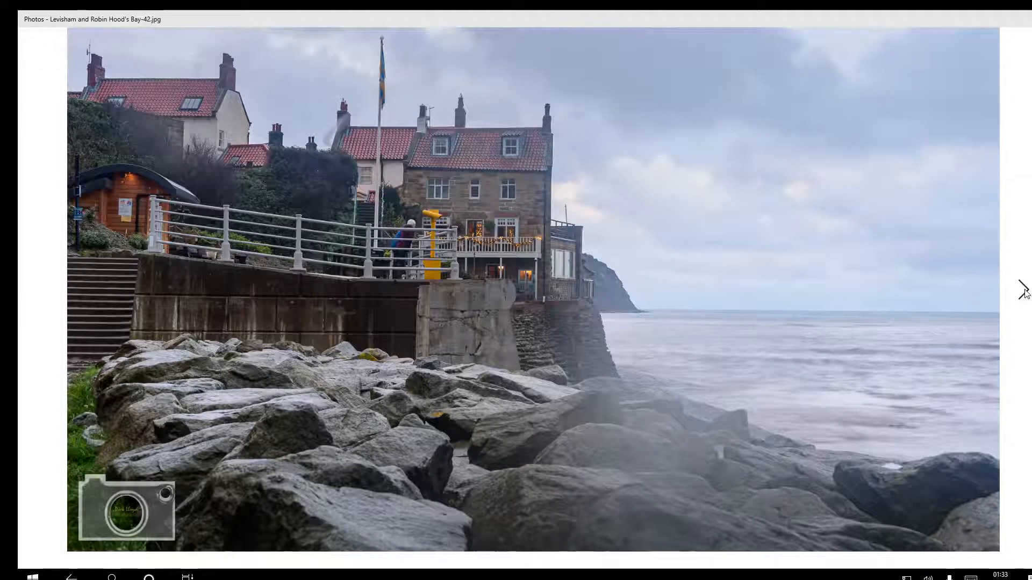
pyautogui.click(1023, 290)
pyautogui.click(1023, 291)
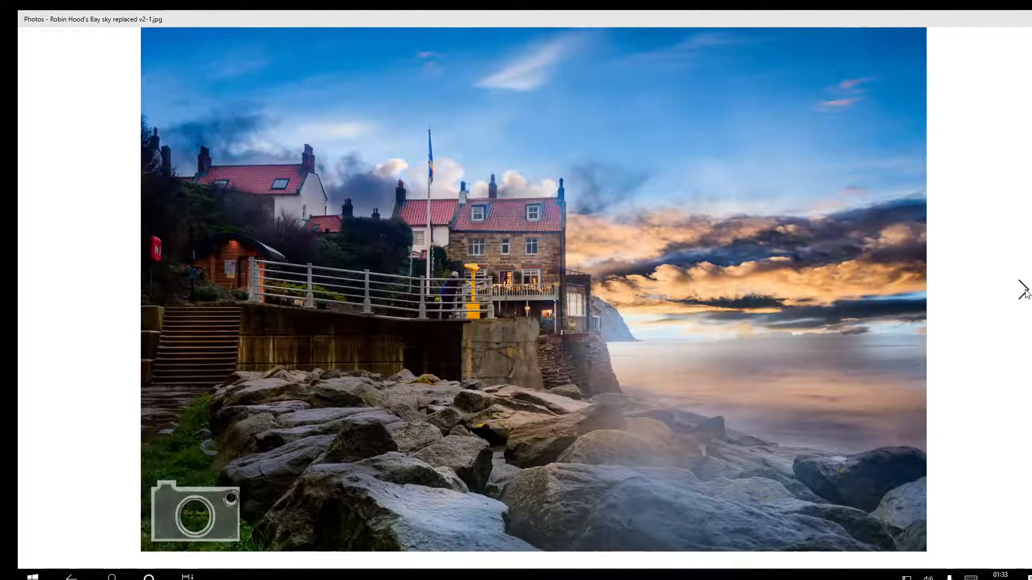
pyautogui.click(1023, 290)
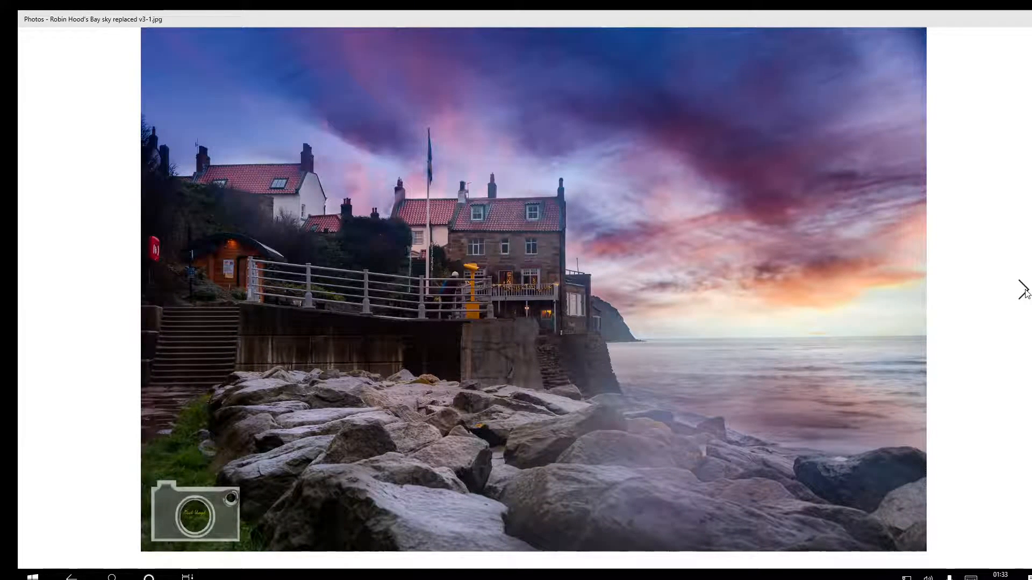
pyautogui.click(1023, 291)
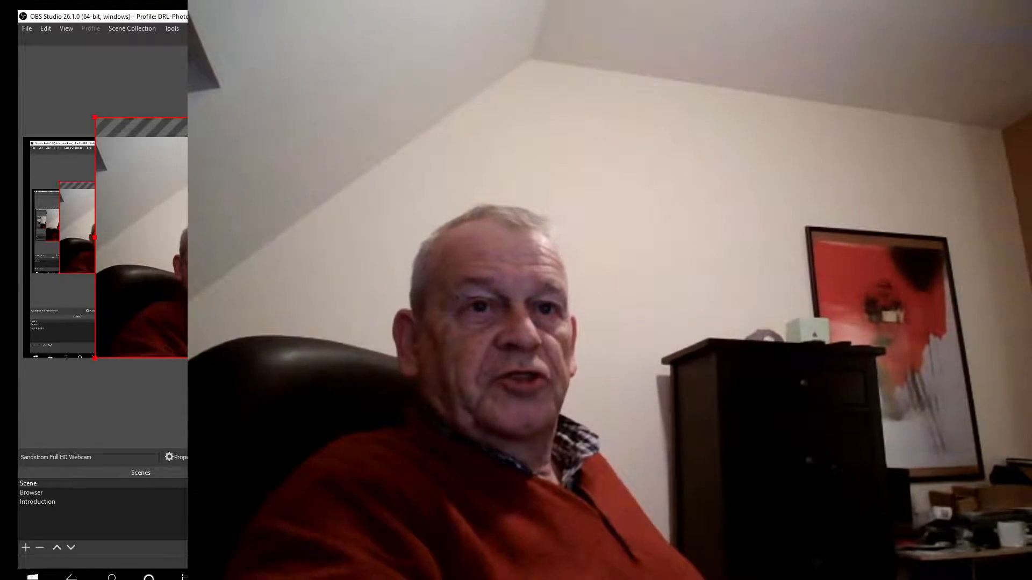
pyautogui.moveTo(73, 207); pyautogui.dragTo(136, 198)
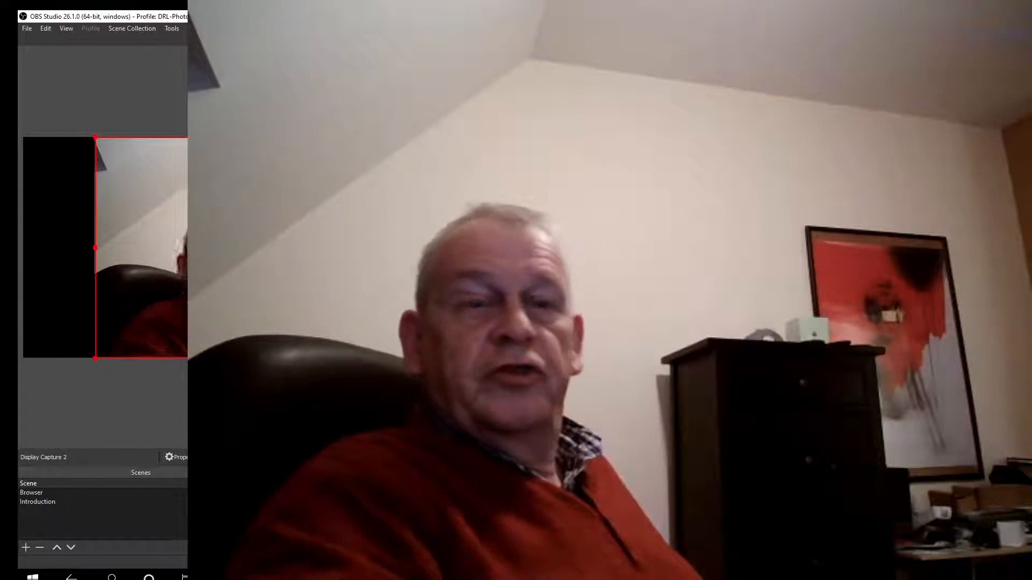